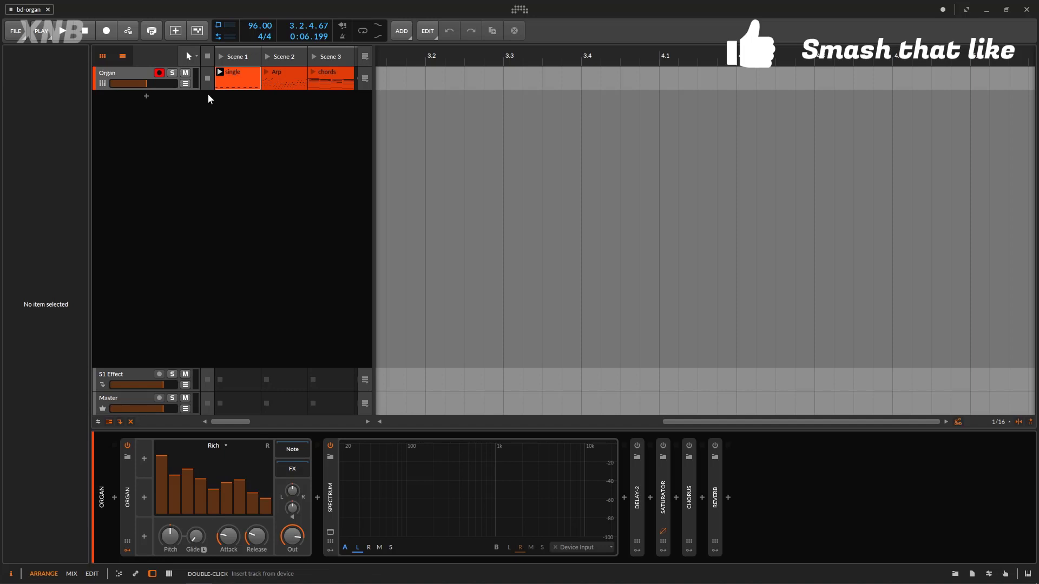
- View the notes in the Organ track's single clip, return to the track's devices and start playback
double_click(232, 83)
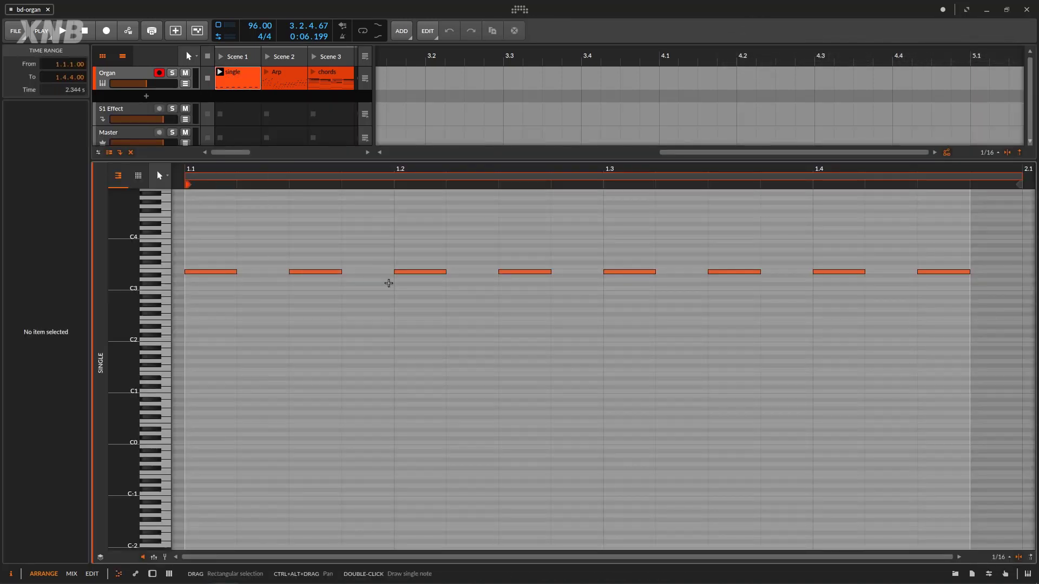
double_click(148, 74)
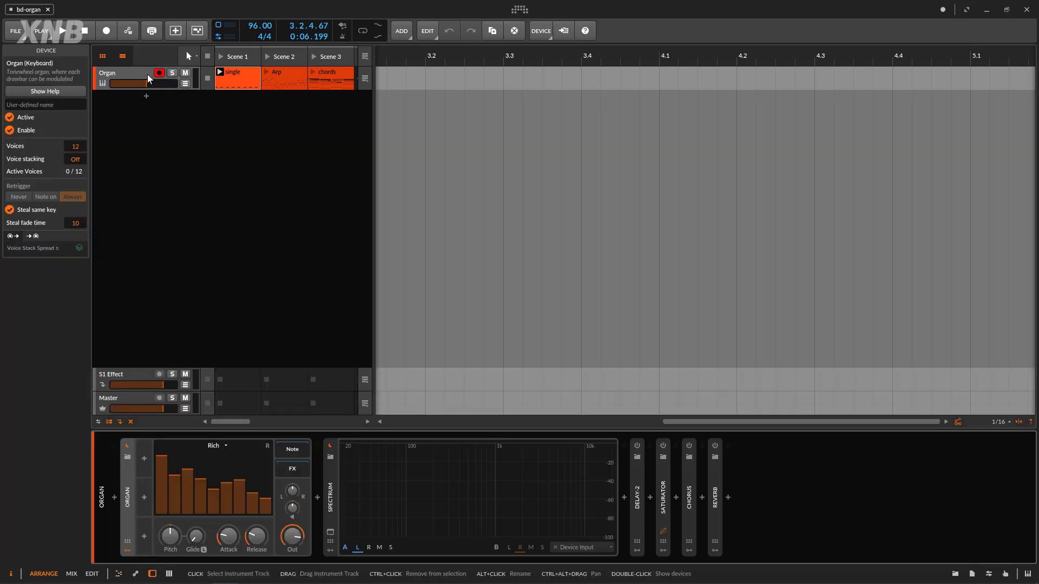
click(218, 56)
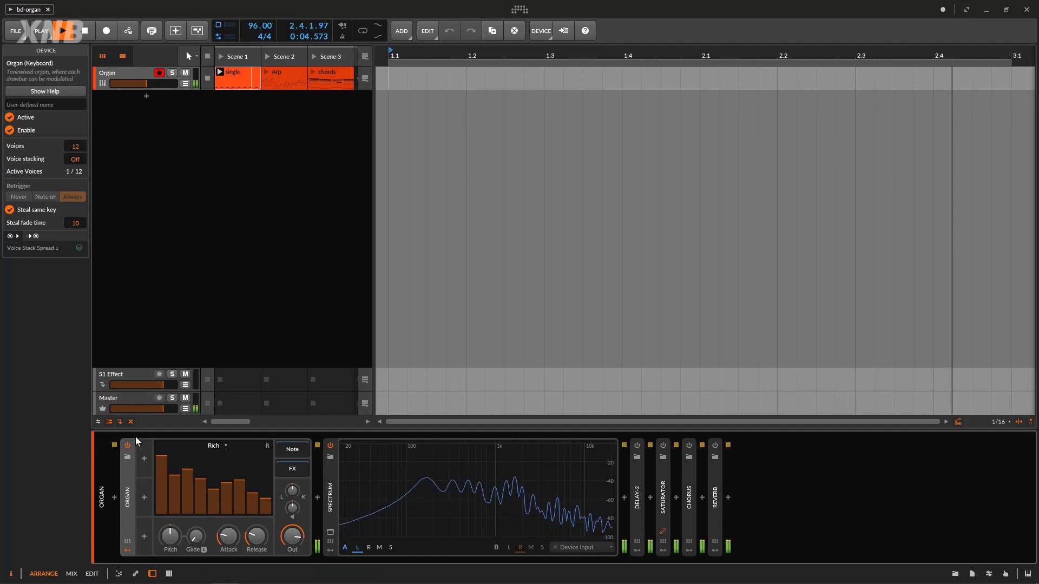
- Compare the Organ's Rich and Pure tonewheel models by ear during playback and select the Full model
click(221, 445)
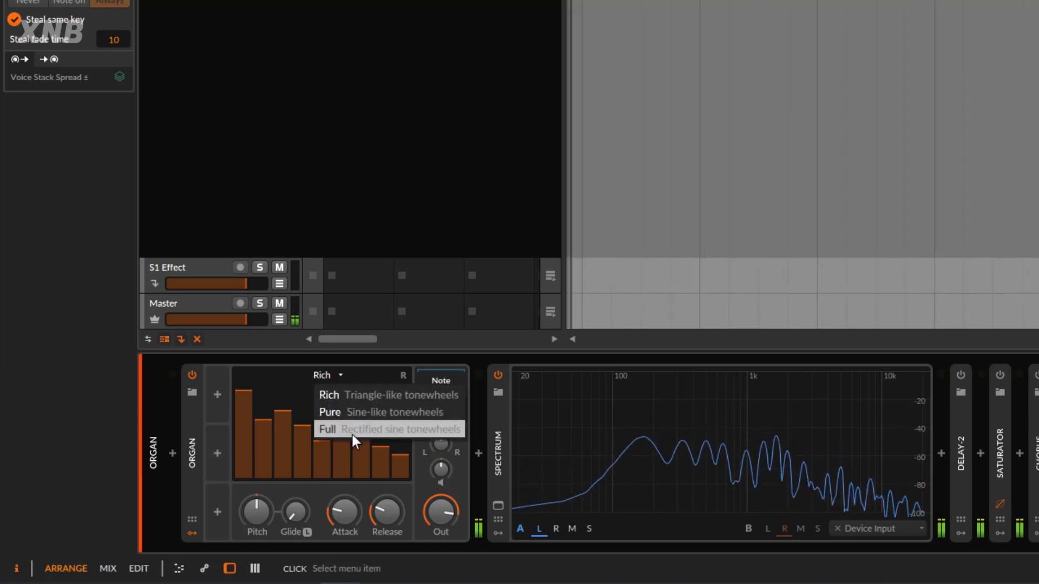
click(337, 394)
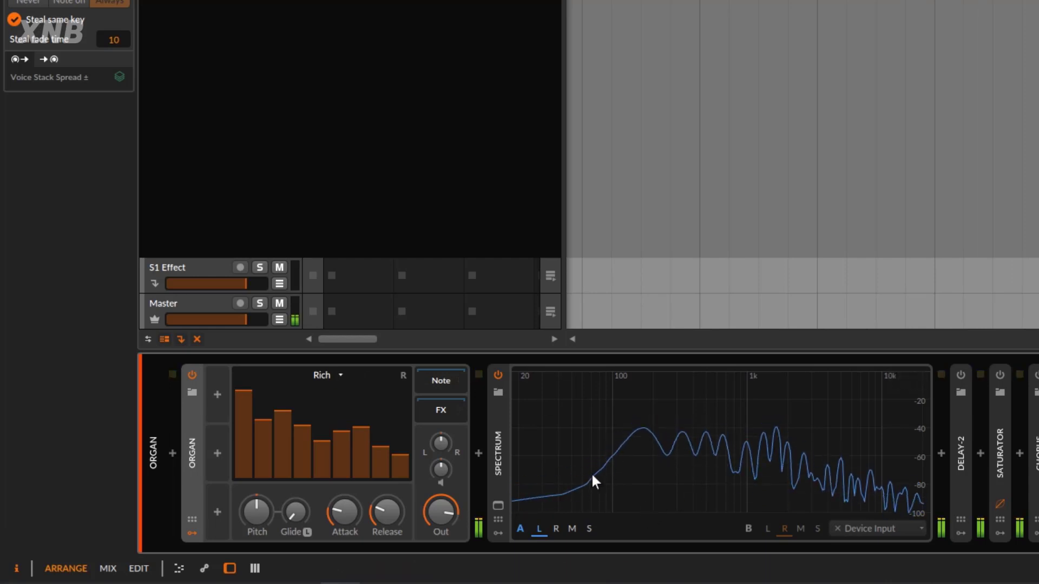
click(322, 373)
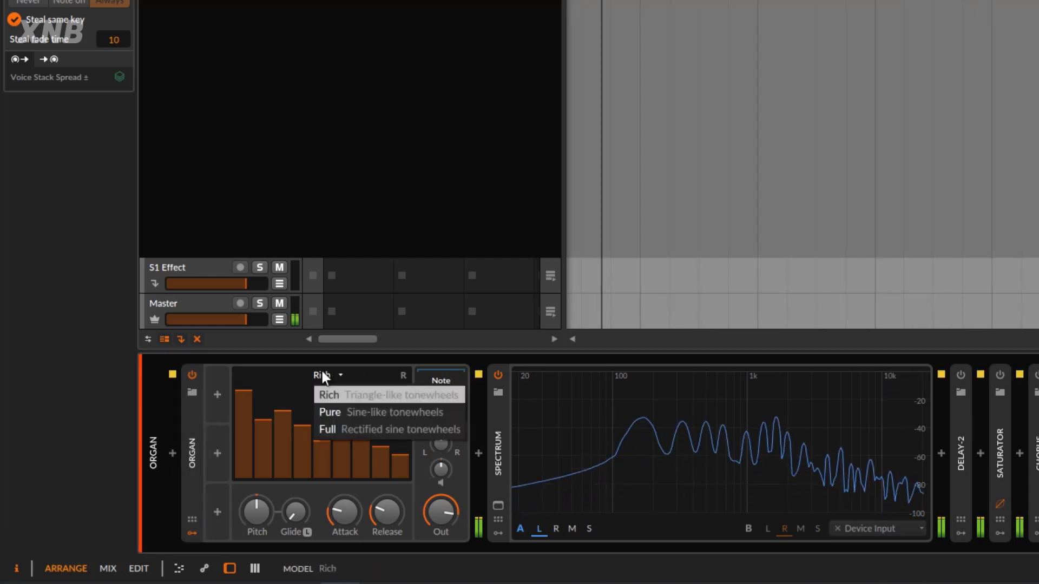
click(333, 411)
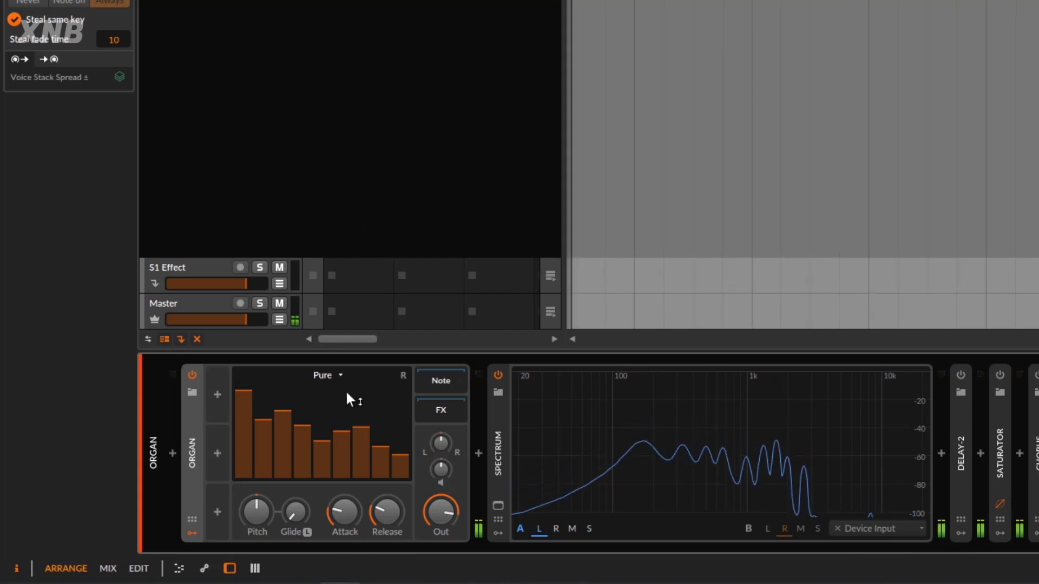
click(331, 373)
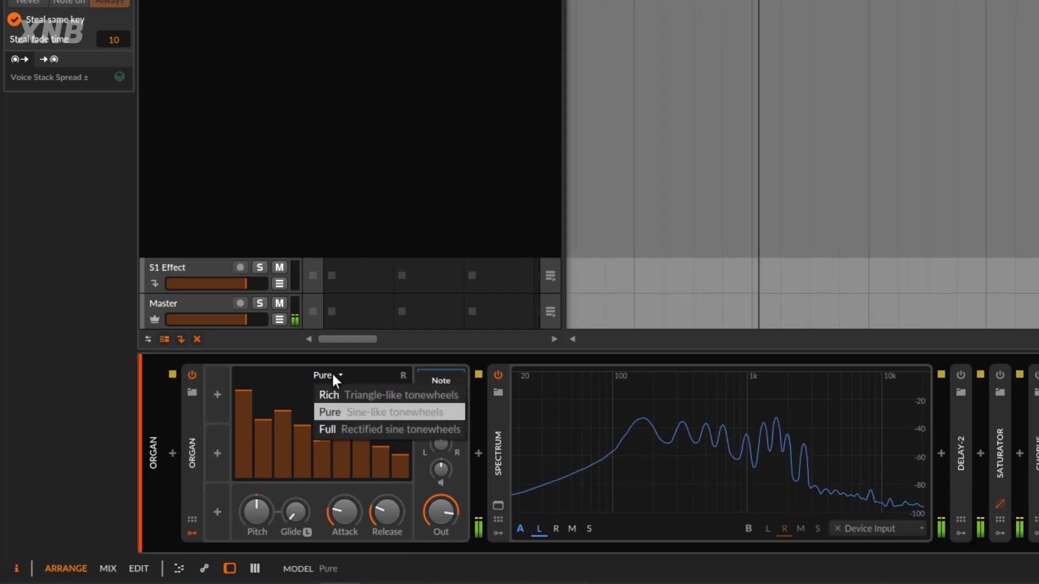
click(348, 431)
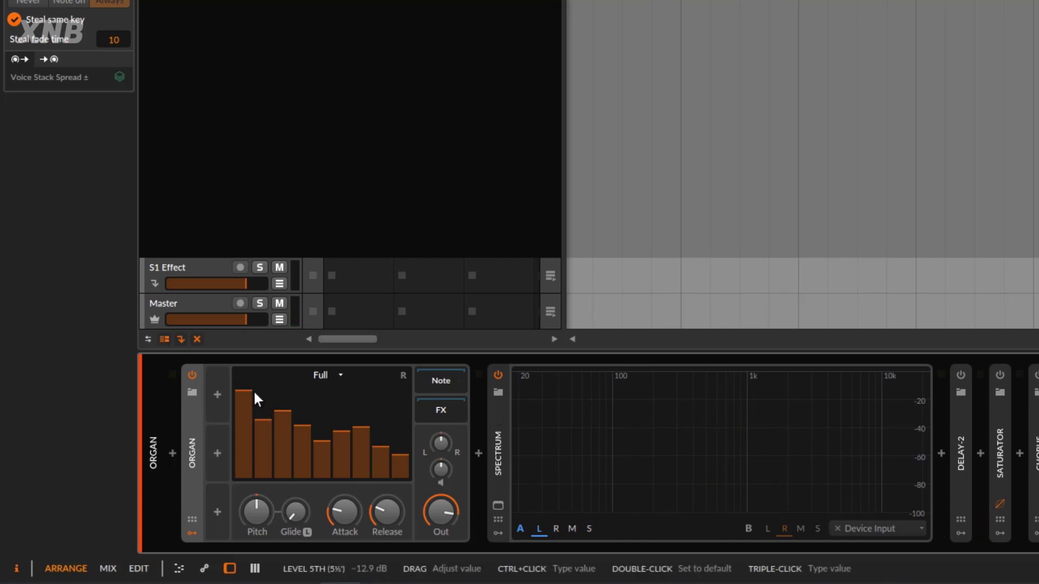
- Lower every Organ drawbar except the 16' sub to −∞ dB and restart playback
drag(260, 420, 263, 477)
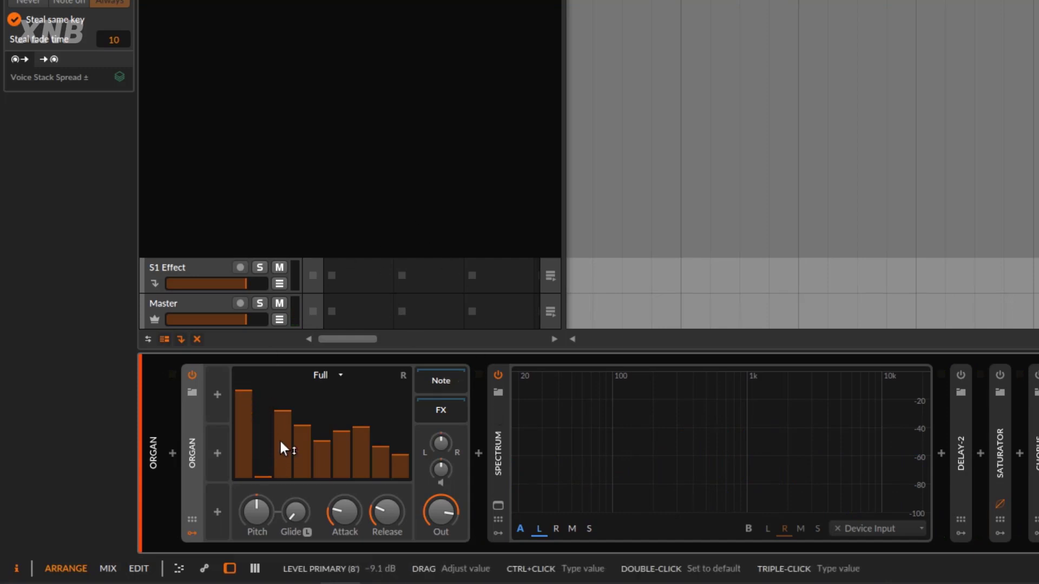
drag(282, 432, 298, 469)
drag(302, 428, 302, 477)
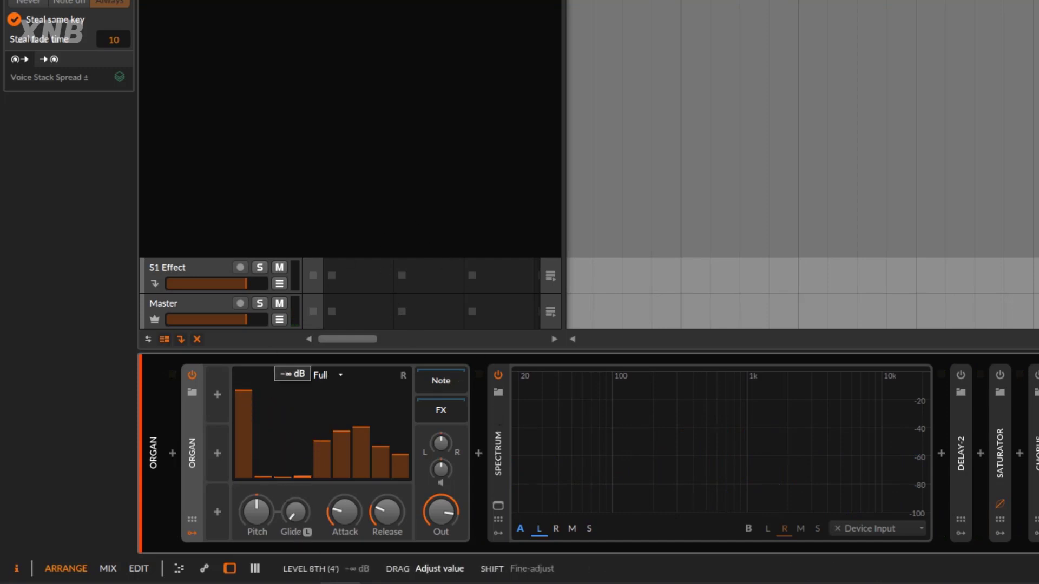
drag(313, 431, 335, 462)
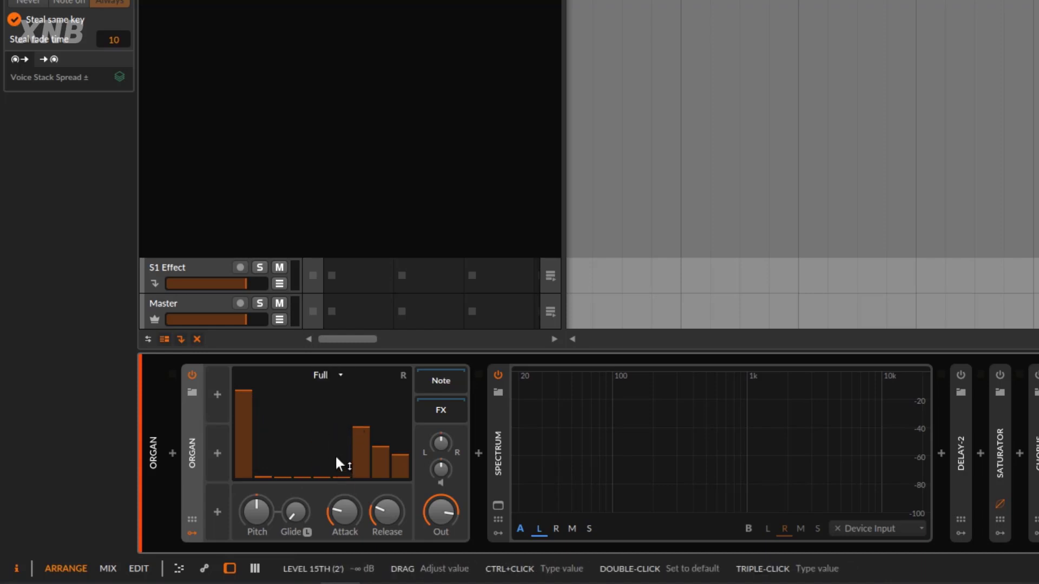
drag(361, 429, 400, 477)
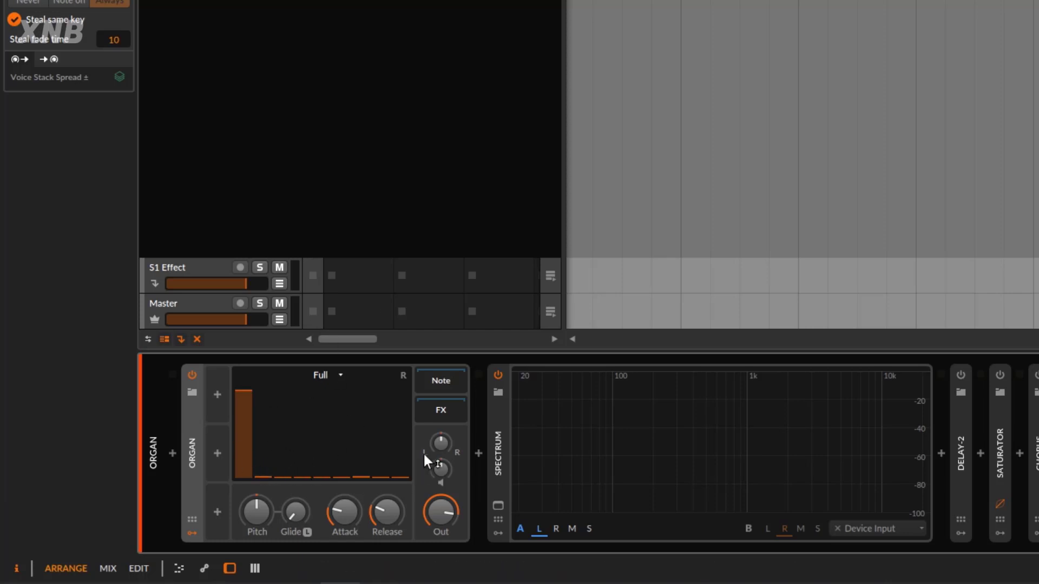
drag(361, 477, 361, 477)
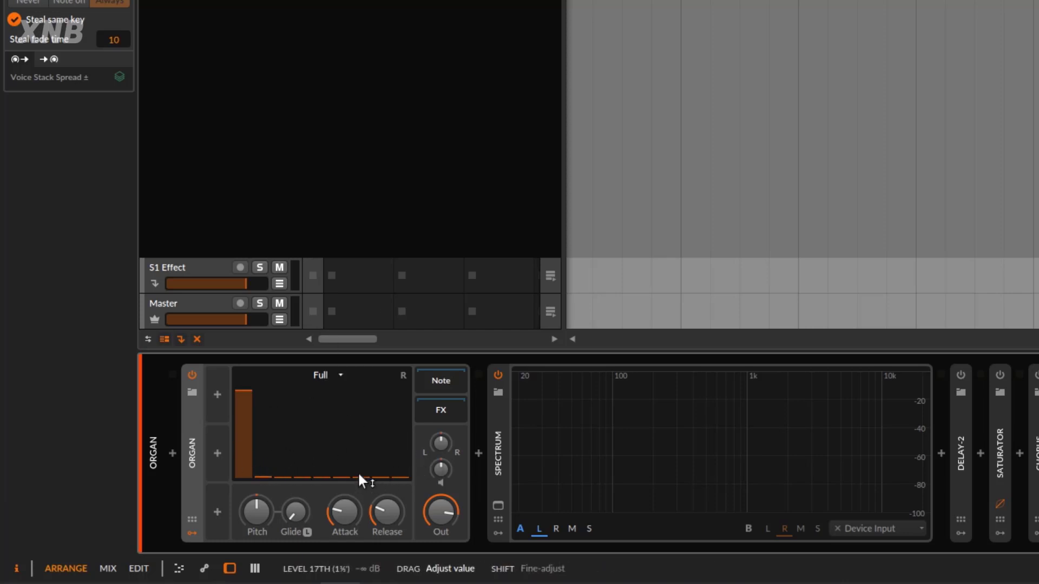
key(space)
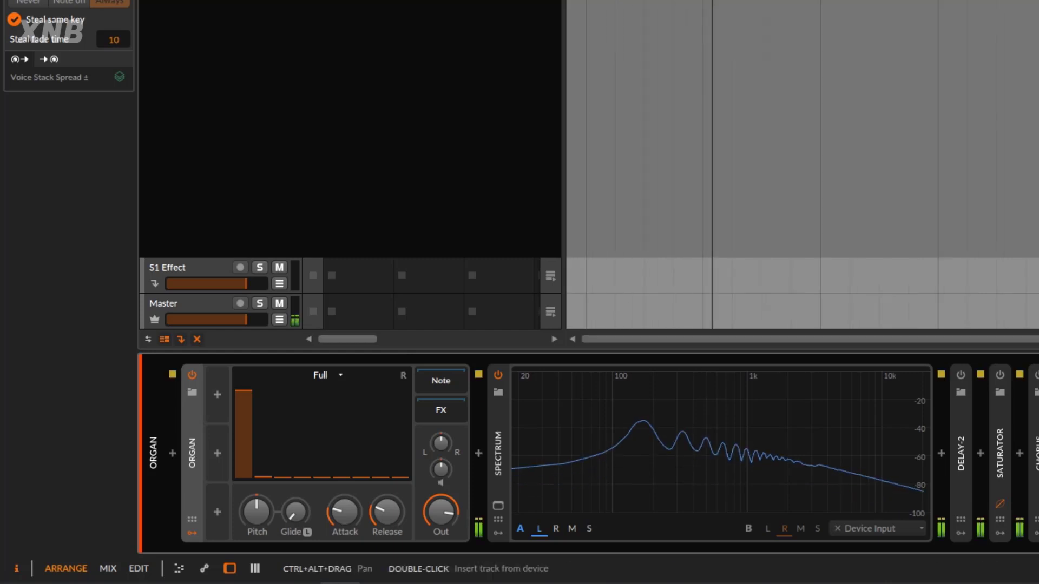
- Switch the Organ to the Pure model, with the 16' sub drawbar at 0.0 dB, minimum attack and a longer release
click(329, 375)
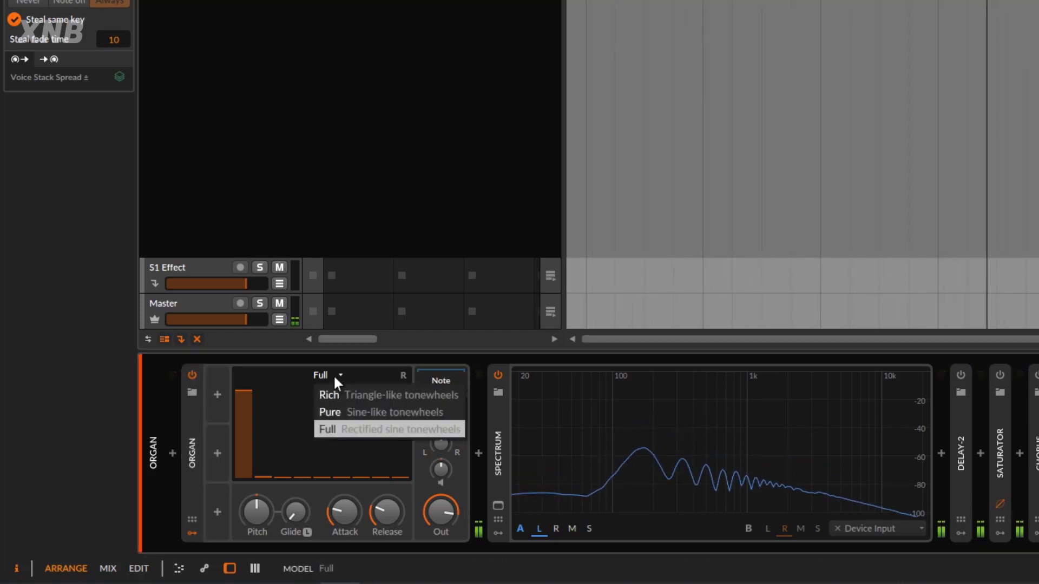
click(358, 414)
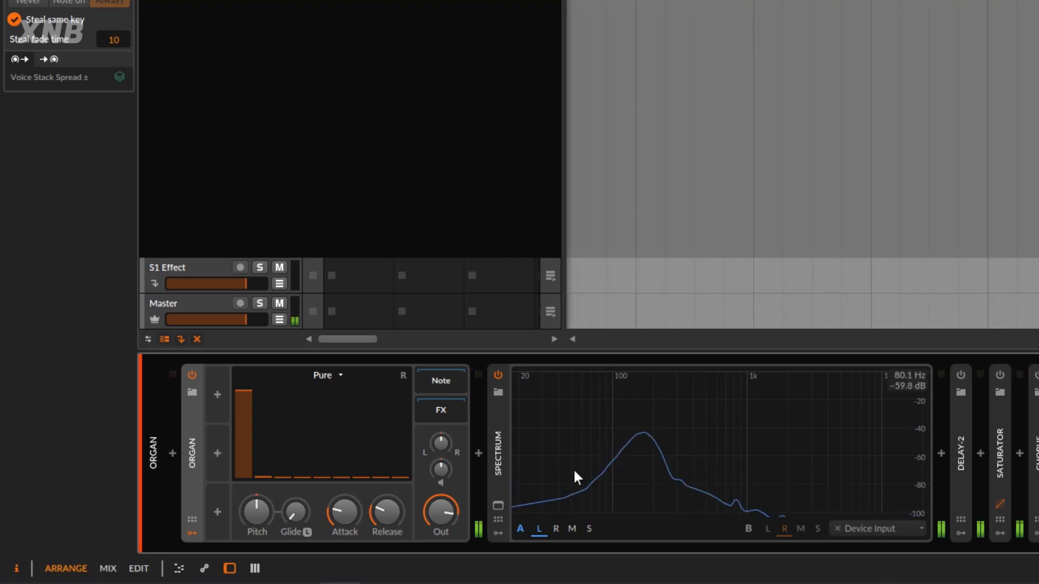
drag(245, 421, 245, 389)
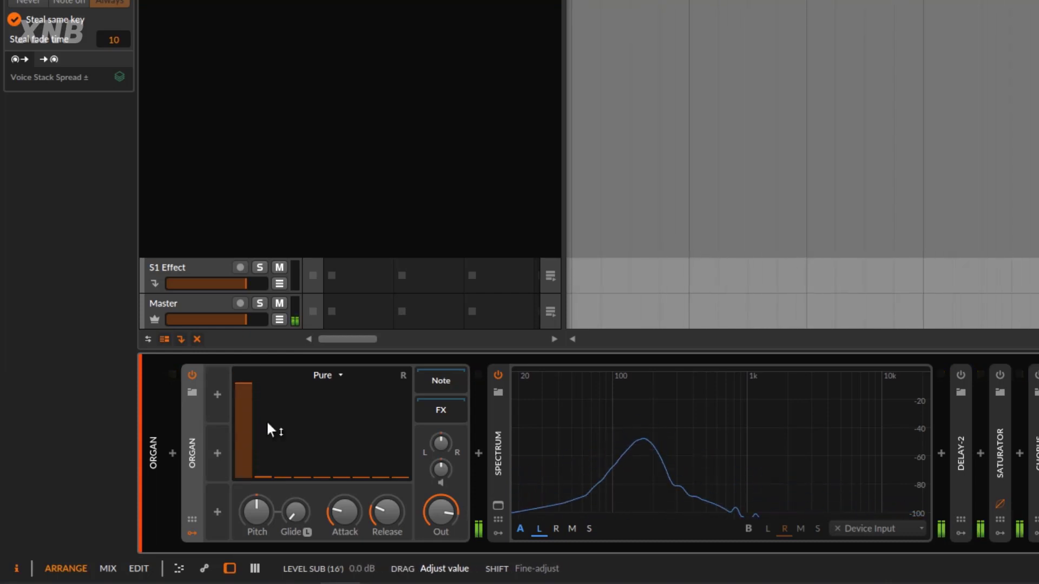
drag(344, 511, 383, 513)
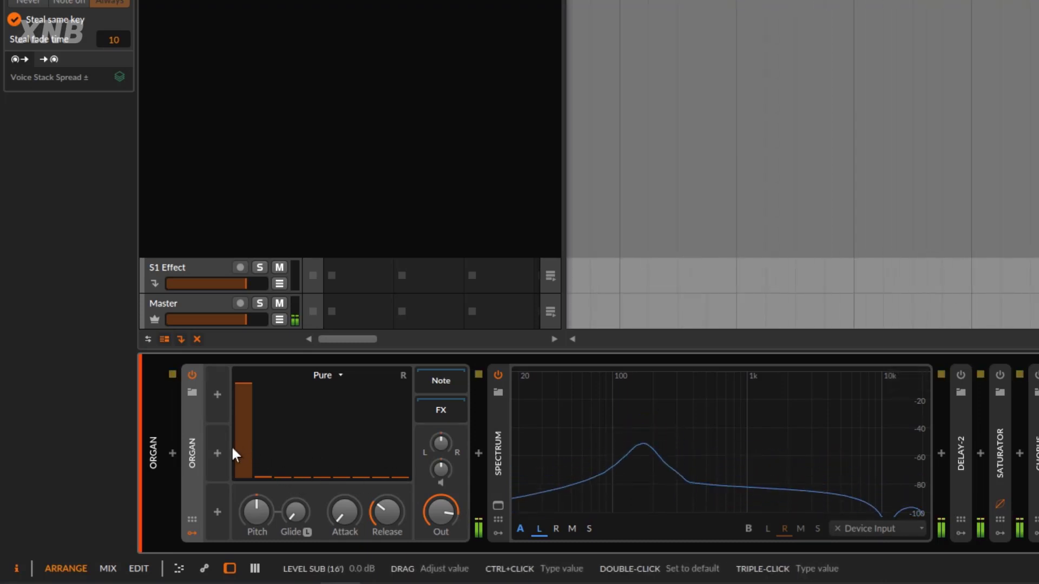
- Read the Organ device's item help, including the list of harmonic drawbars, and close it
right_click(189, 422)
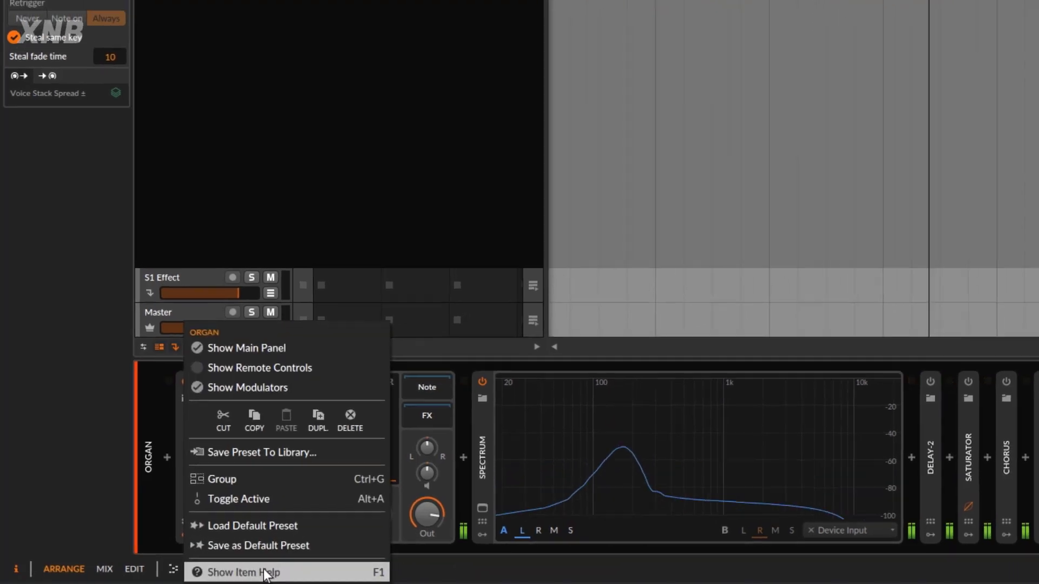
click(268, 572)
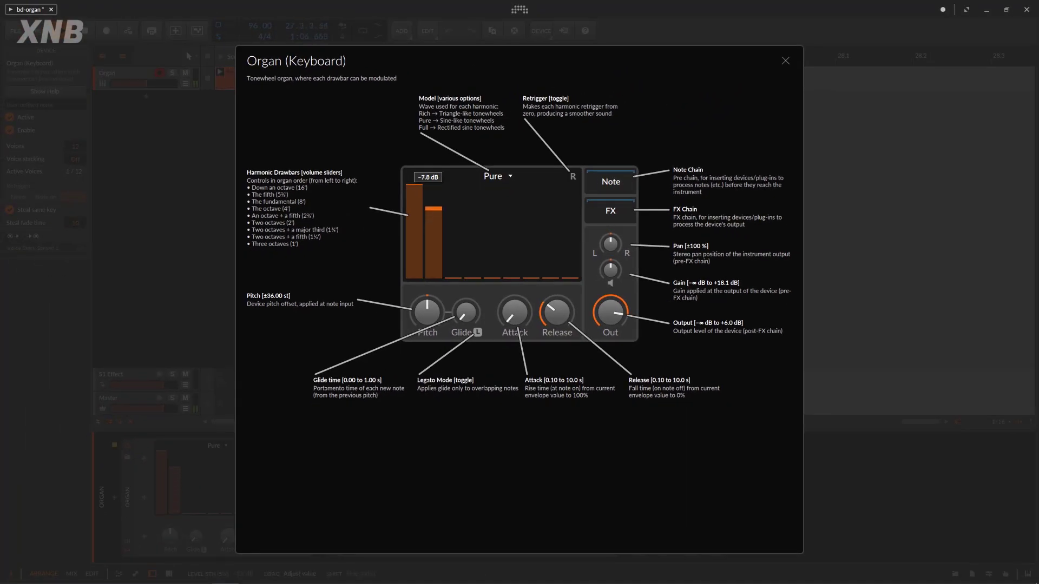
click(785, 60)
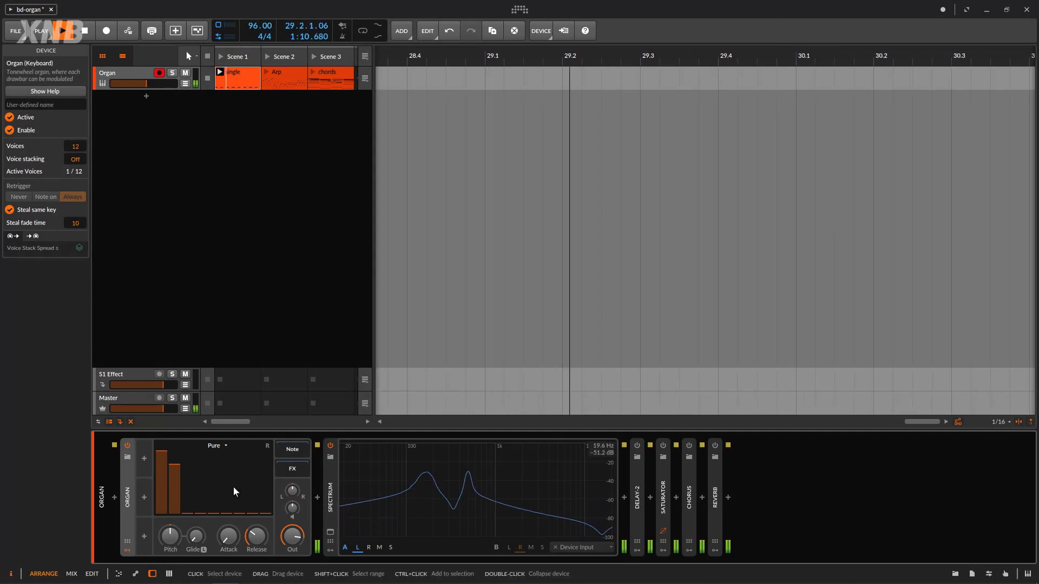
- Raise the Organ's fundamental (8') and octave (4') drawbars and try different levels of the fifth (5⅓') during playback
mouse_move(175, 466)
mouse_down()
mouse_move(175, 457)
mouse_move(175, 514)
mouse_move(175, 464)
mouse_up()
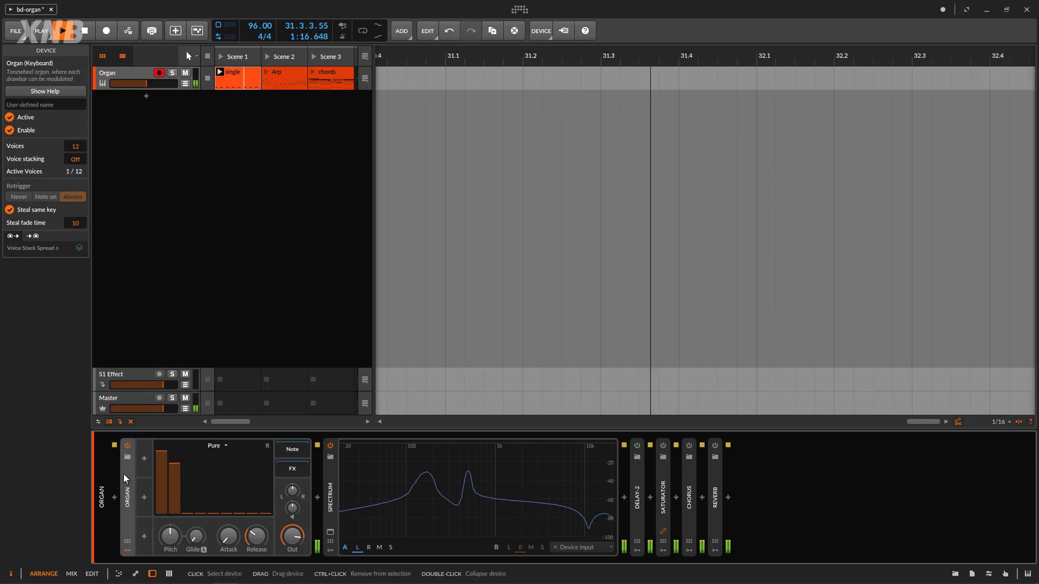
mouse_move(190, 507)
mouse_down()
mouse_move(190, 454)
mouse_move(191, 511)
mouse_up()
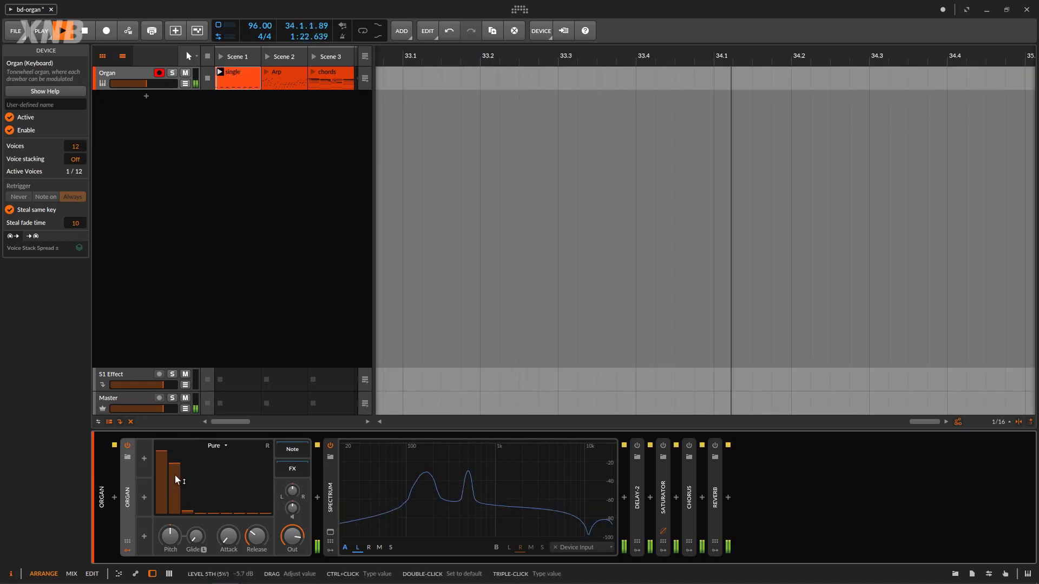
mouse_move(174, 475)
mouse_down()
mouse_move(173, 502)
mouse_move(173, 479)
mouse_move(190, 470)
mouse_up()
drag(195, 508, 242, 482)
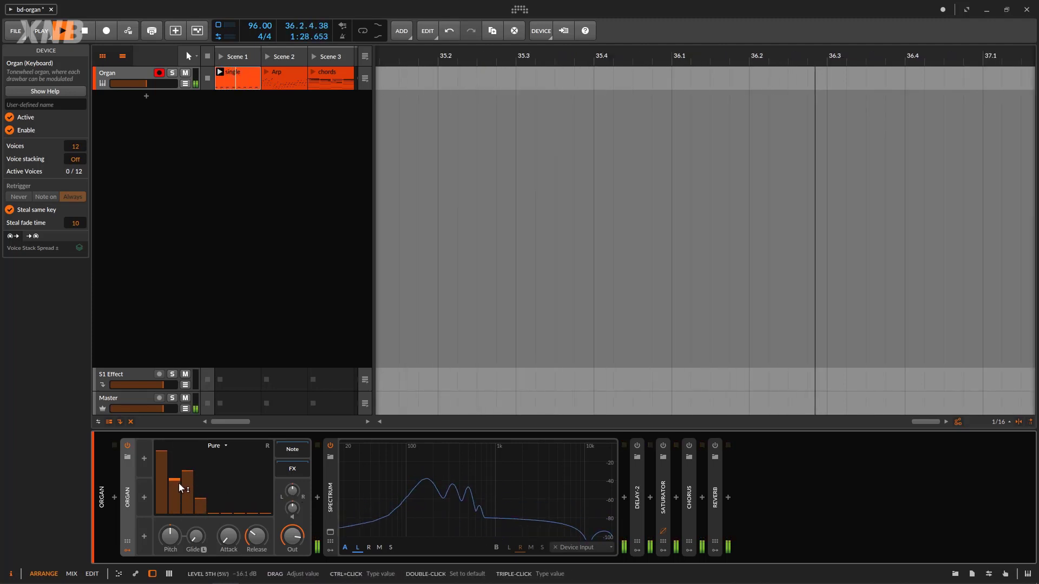
mouse_move(177, 483)
mouse_down()
mouse_move(187, 478)
mouse_move(173, 465)
mouse_up()
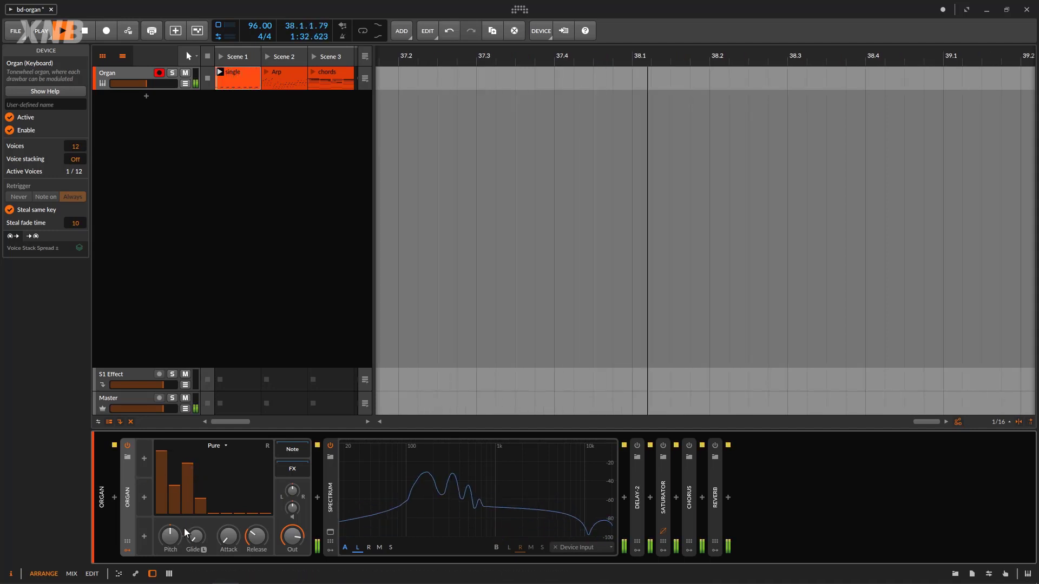
drag(166, 515, 187, 511)
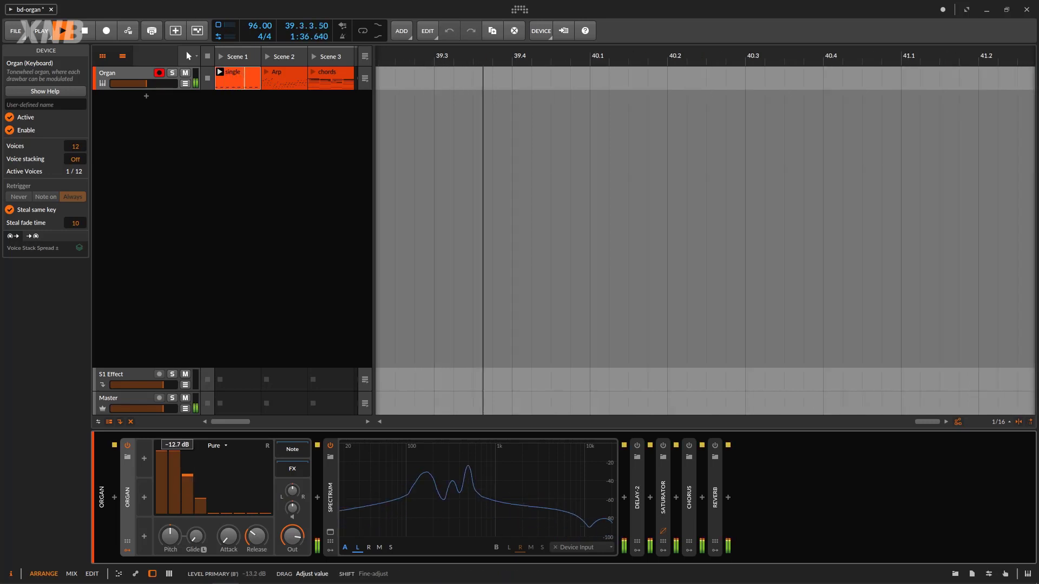
drag(178, 456, 177, 473)
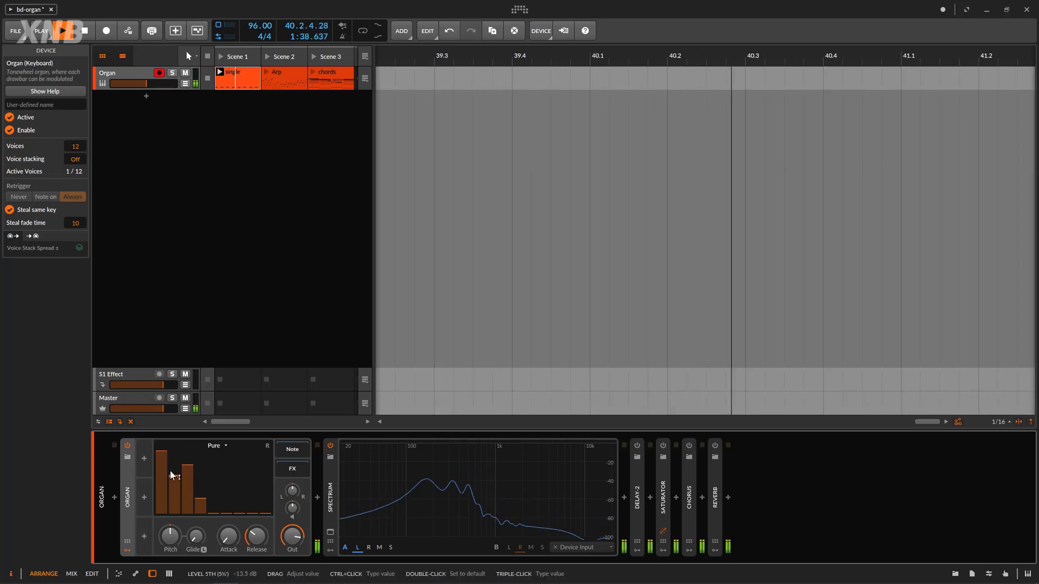
- Reopen the Organ's item help and use its drawbars to raise the octave (4') and lower the fifth (5⅓') to silence
right_click(123, 474)
click(179, 575)
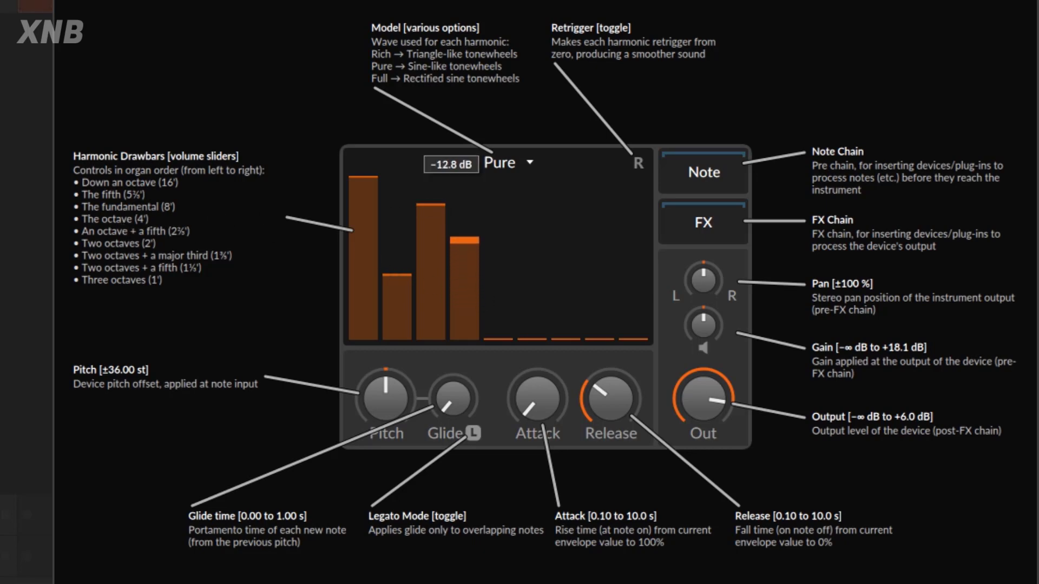
drag(464, 233, 464, 213)
drag(396, 275, 397, 338)
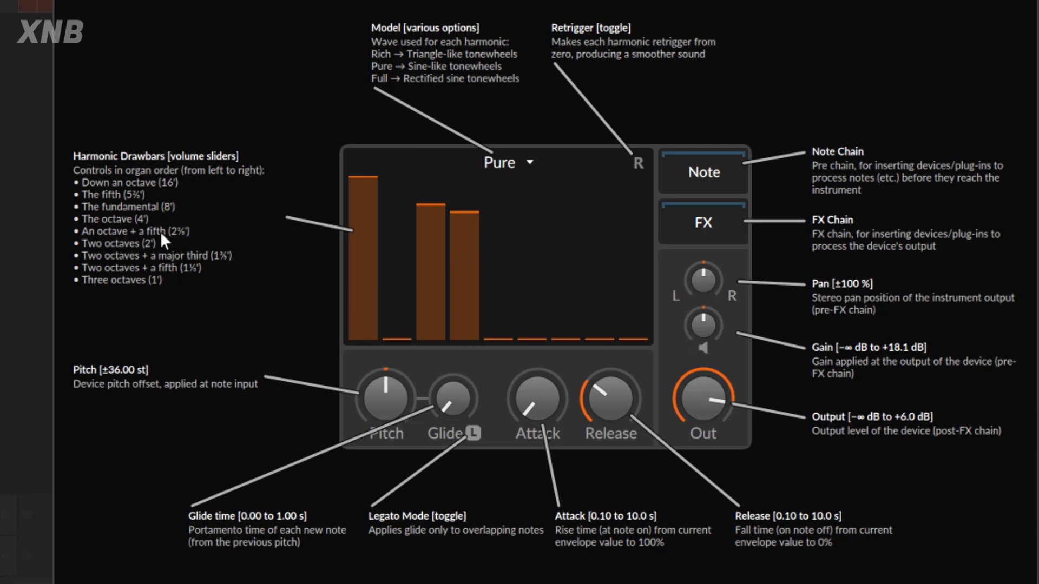
- Try the 2⅔' drawbar and silence it again, and raise the 2', 1' and 5⅓' drawbars, the last to about −25.6 dB
drag(502, 332, 502, 195)
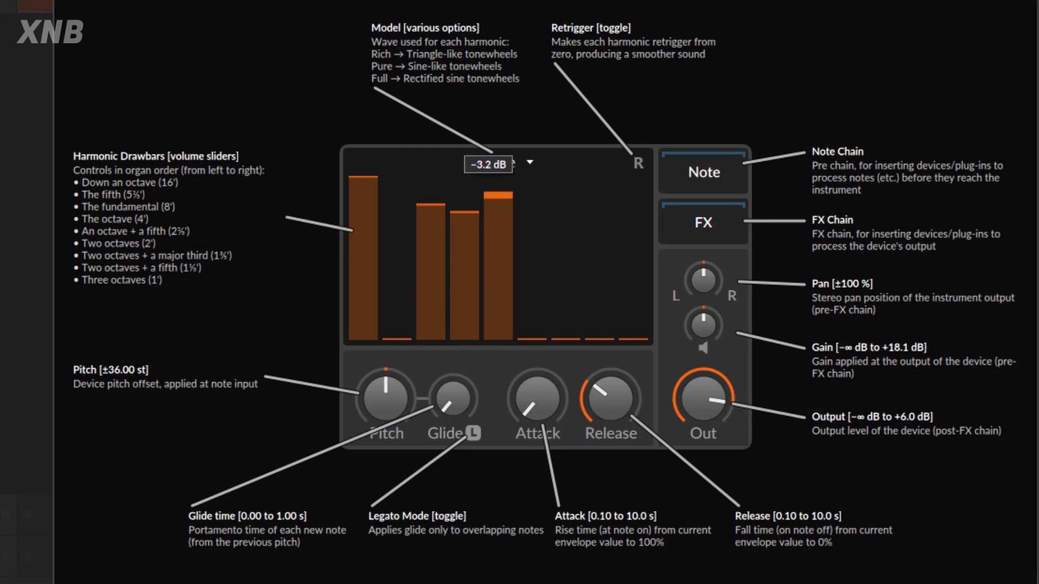
drag(498, 213, 498, 337)
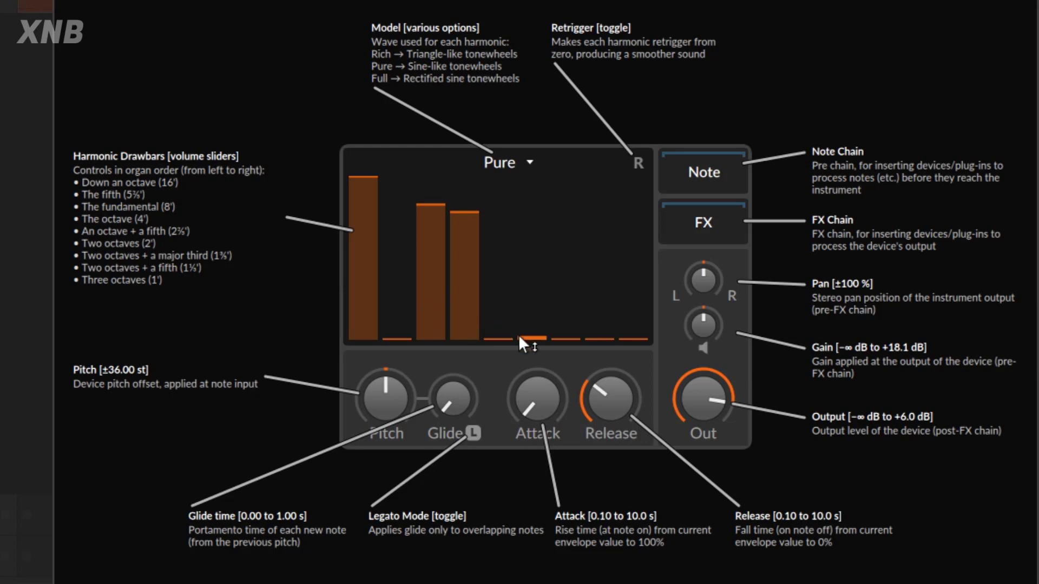
drag(520, 336, 521, 236)
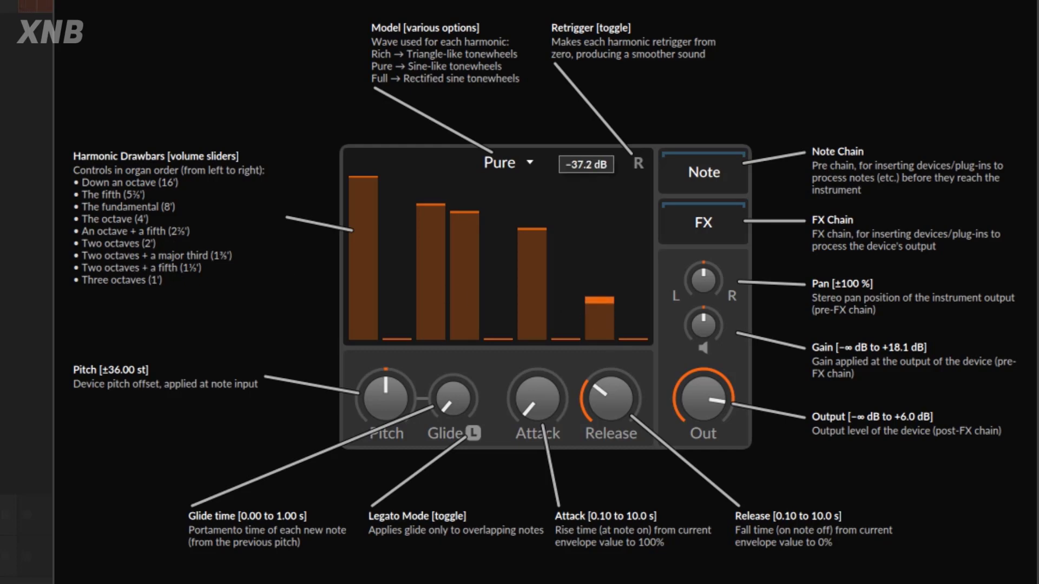
drag(636, 340, 636, 296)
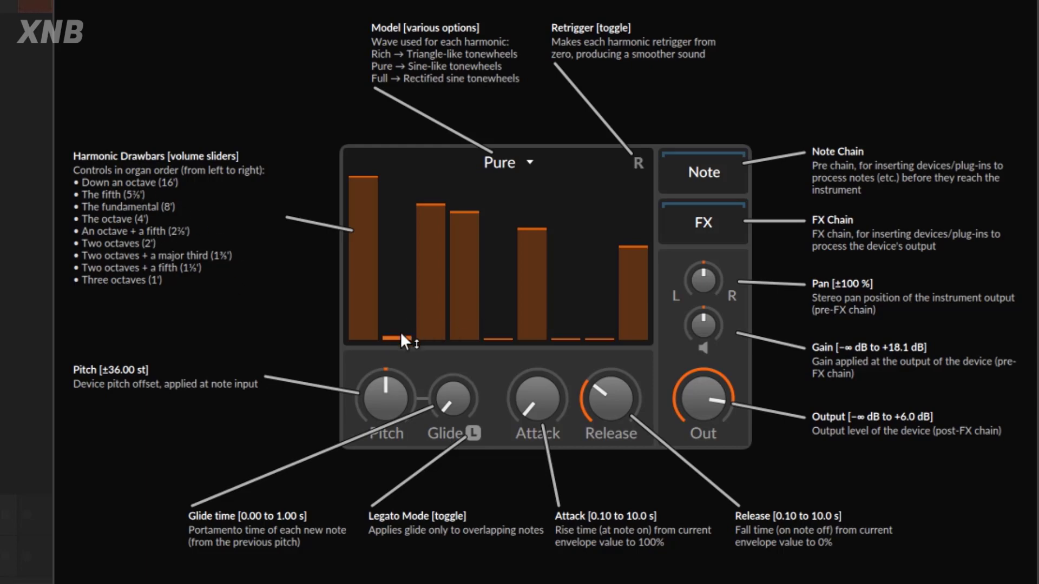
drag(400, 332, 401, 317)
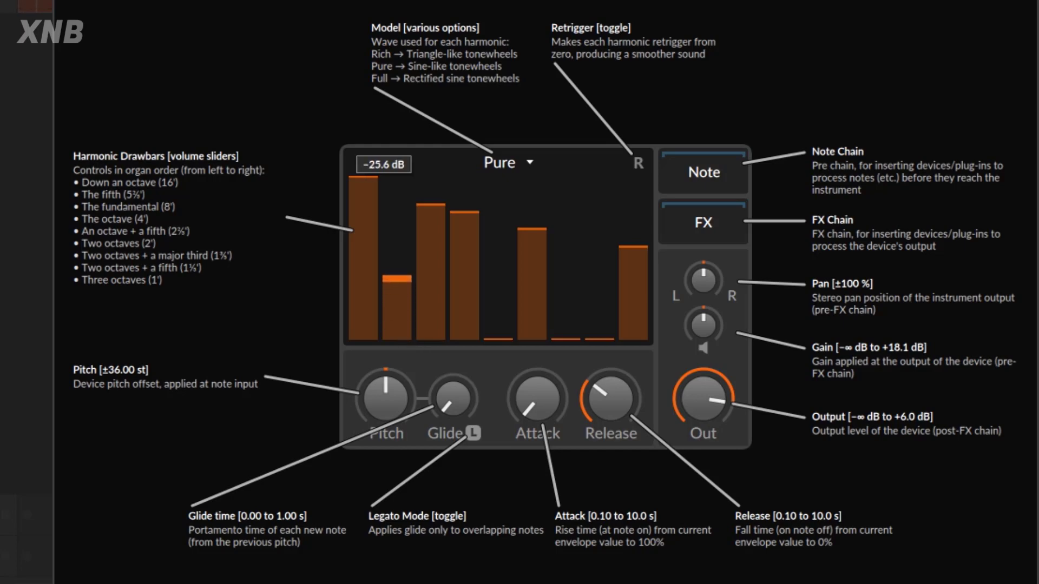
- Raise the 5⅓' drawbar to about −14.0 dB and bring up the 2⅔', 1⅗' and 1⅓' drawbars as well
drag(400, 279, 400, 261)
drag(498, 338, 497, 296)
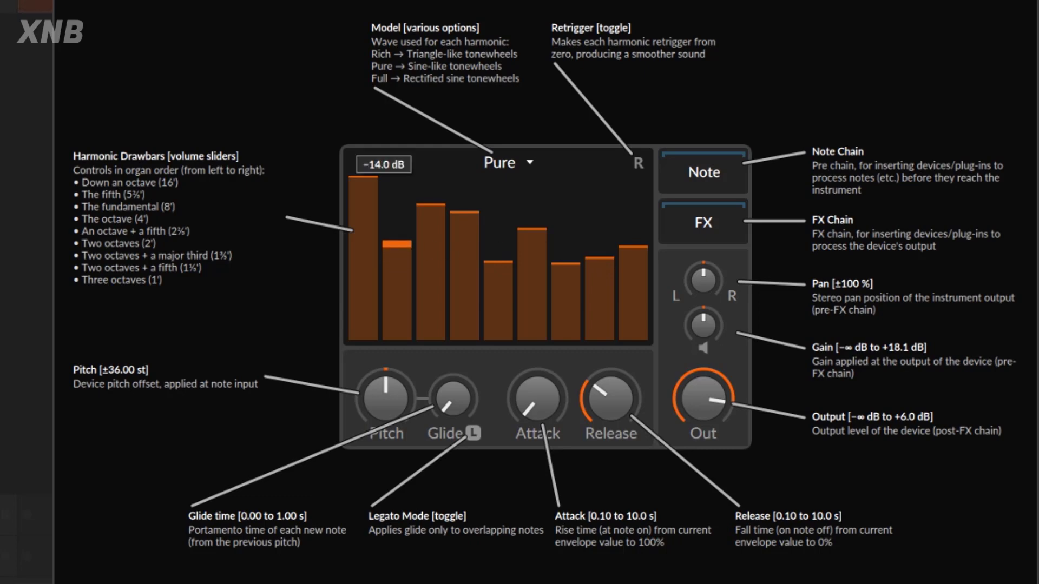
drag(397, 242, 397, 242)
drag(491, 292, 496, 245)
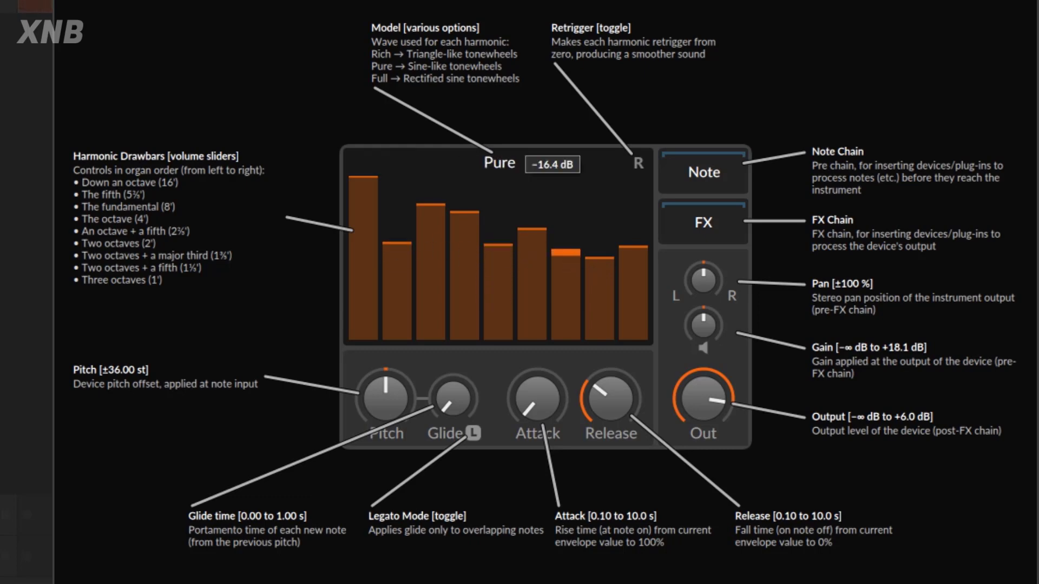
drag(599, 258, 600, 250)
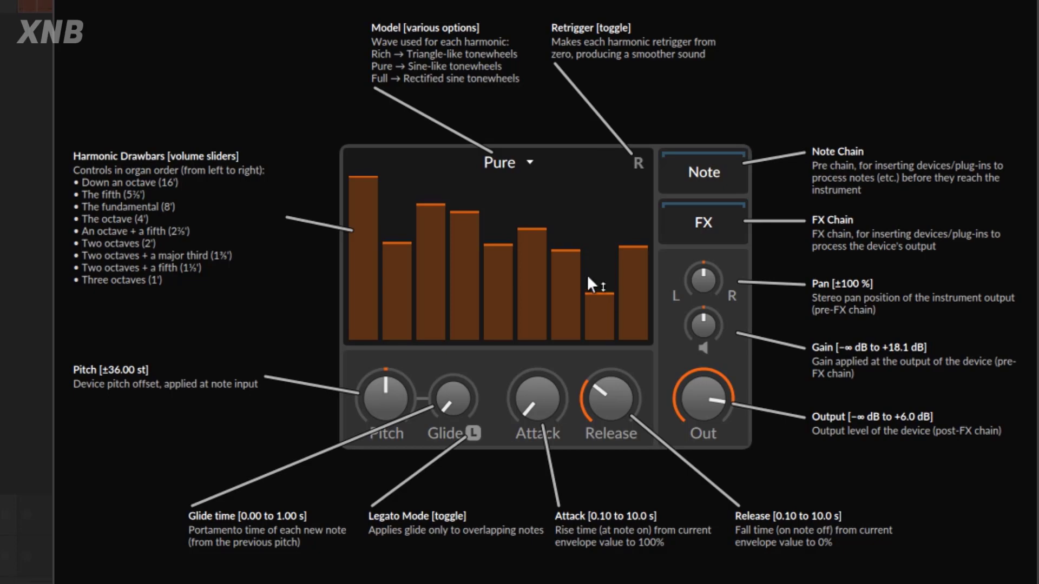
- Lower the 5⅓', 1⅗' and 1⅓' drawbars, close the Organ's item help and stop playback
drag(412, 283, 411, 301)
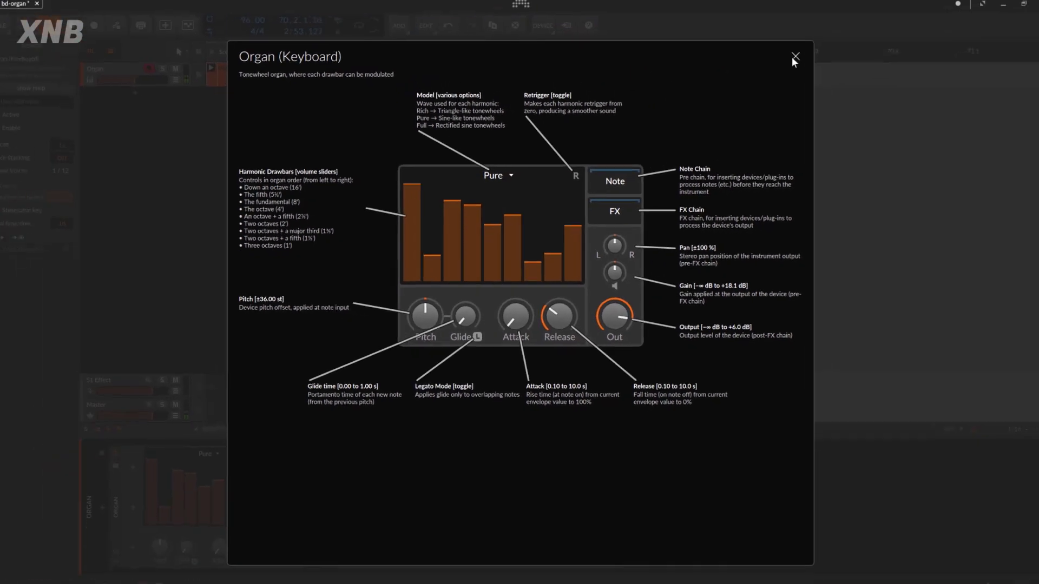
click(794, 57)
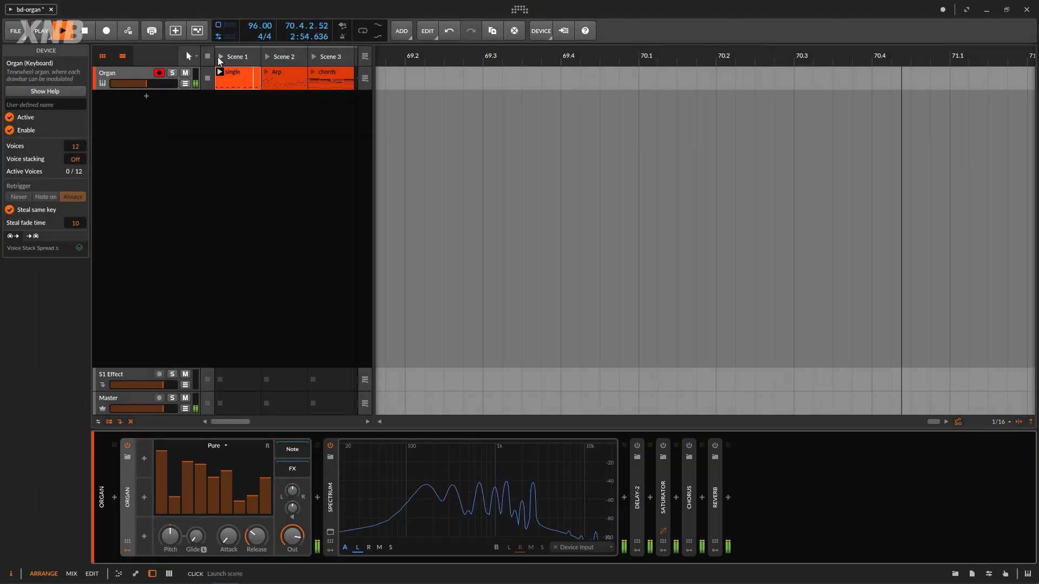
click(85, 30)
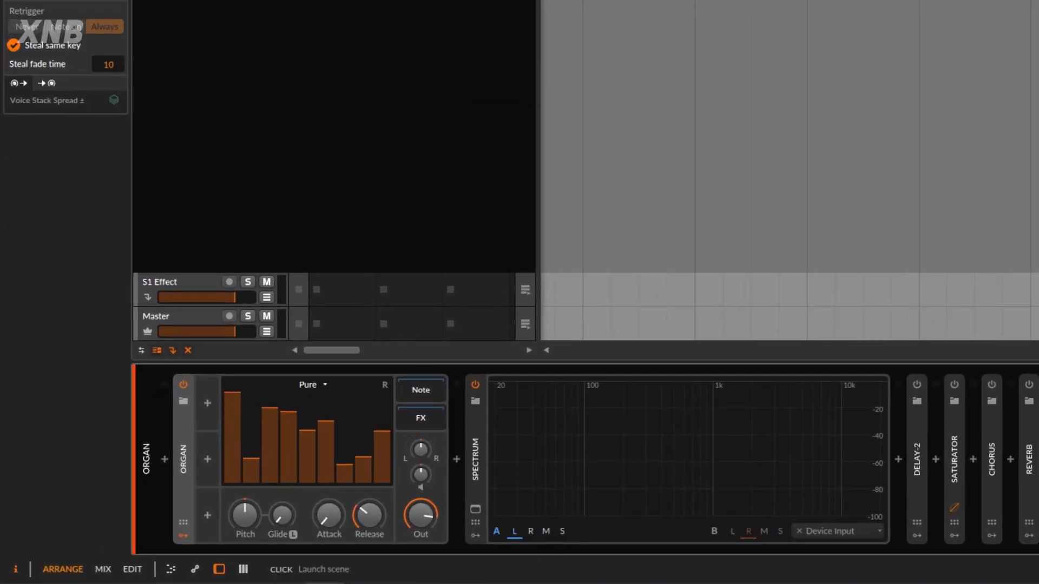
- Play the clip while trying the Organ's Rich and Full tonewheel models, and stop playback
key(space)
click(324, 385)
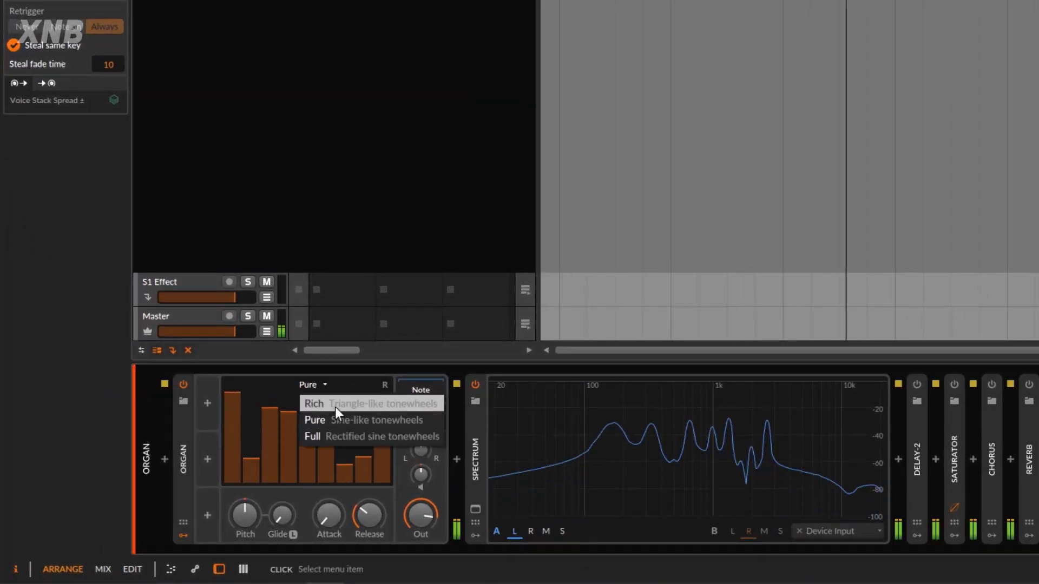
click(334, 406)
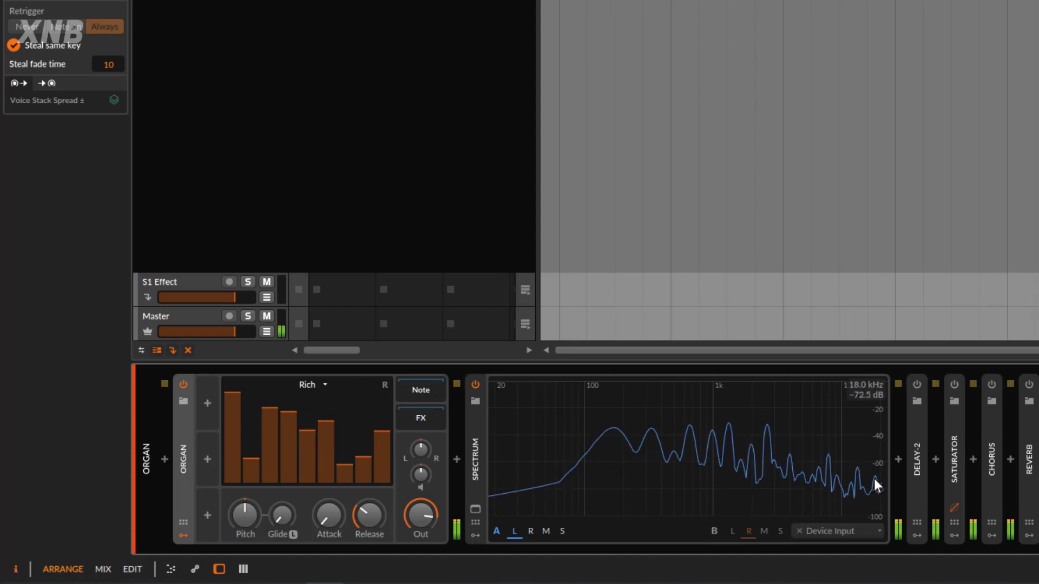
click(314, 390)
click(324, 440)
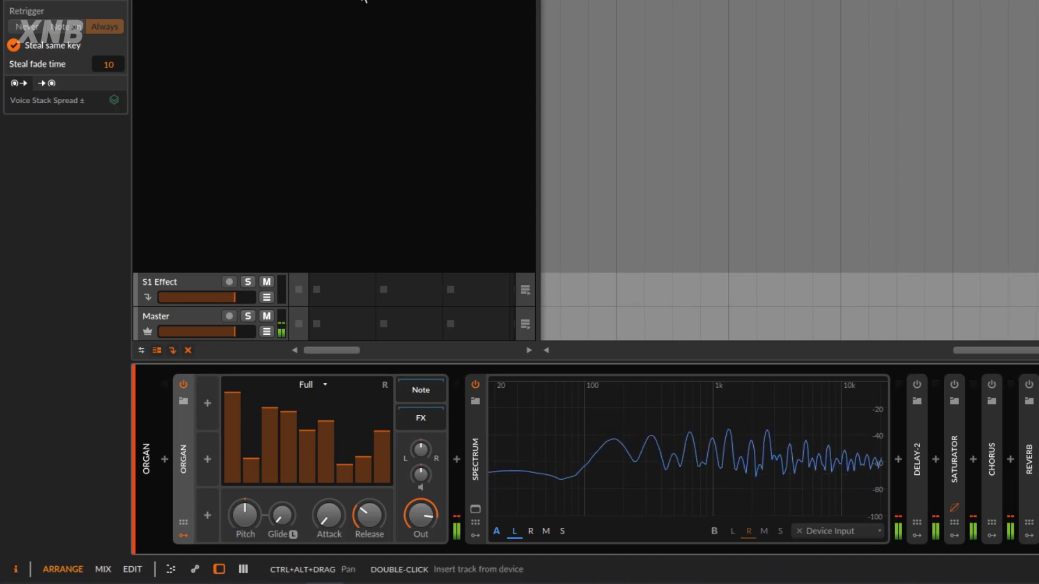
key(space)
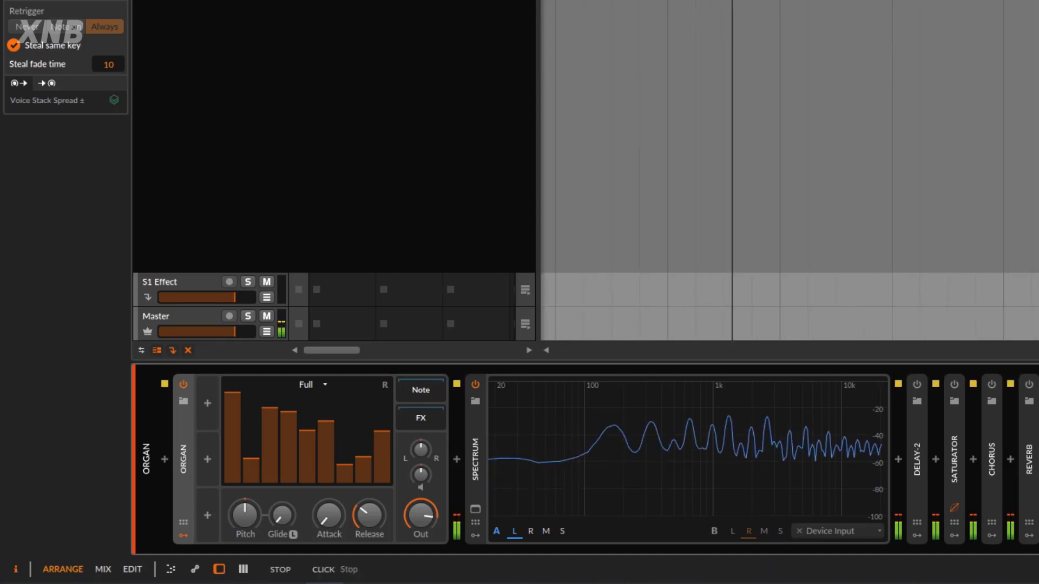
key(space)
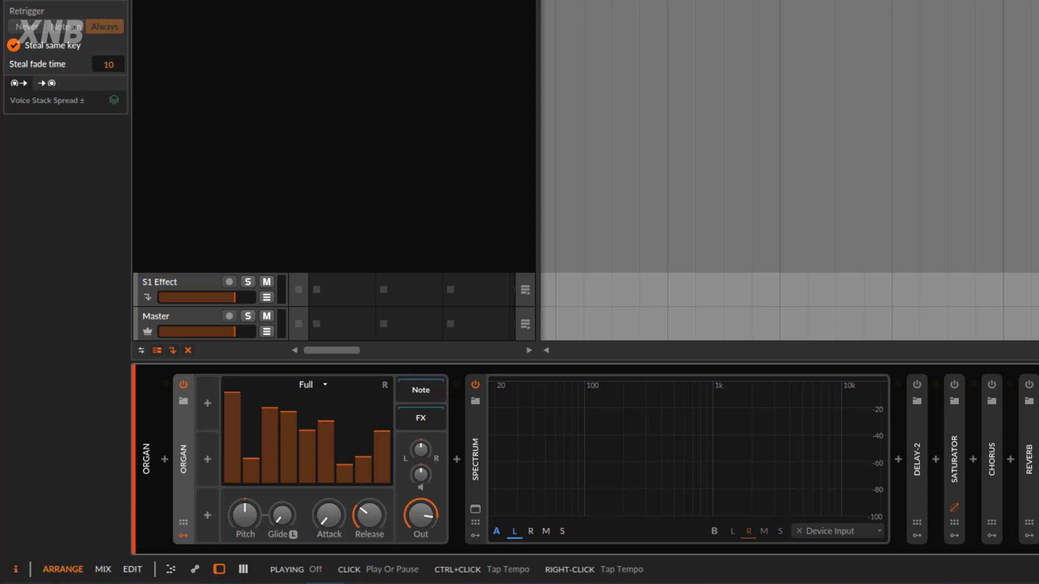
- Start playback and turn on the Reverb, Chorus and Delay-2 devices in the Organ track's chain
key(space)
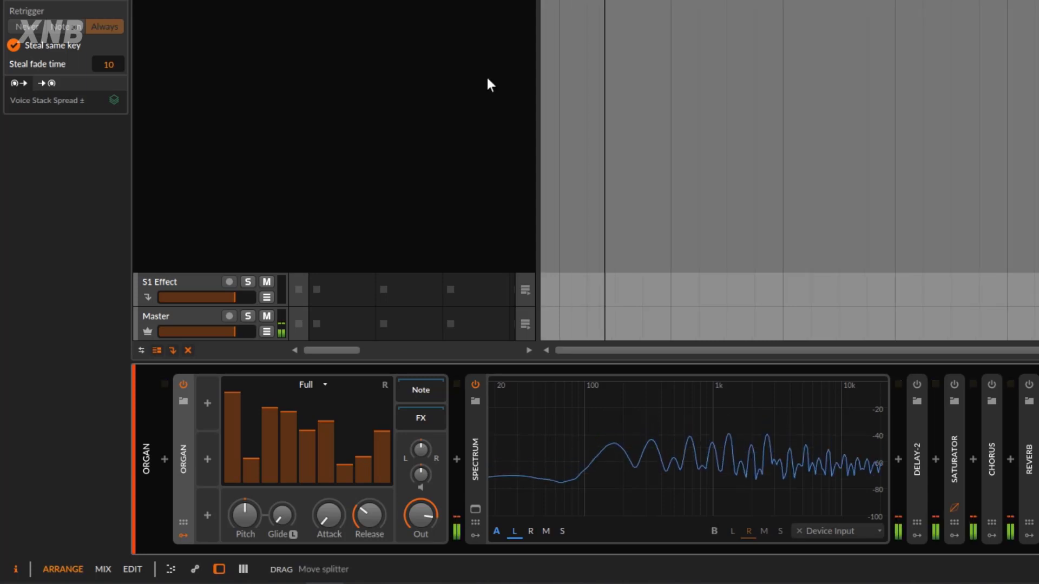
click(1029, 385)
click(991, 385)
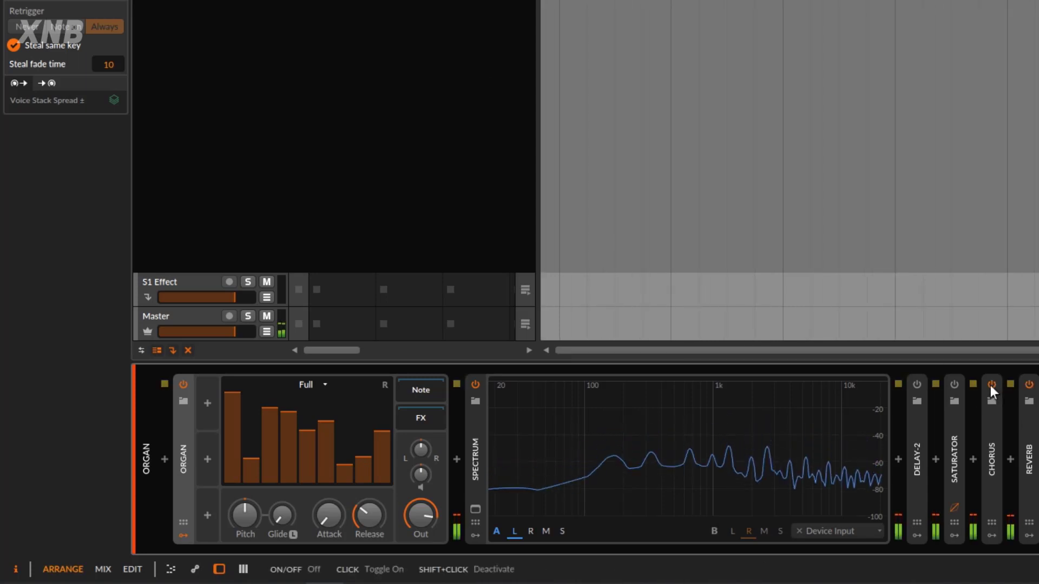
click(915, 384)
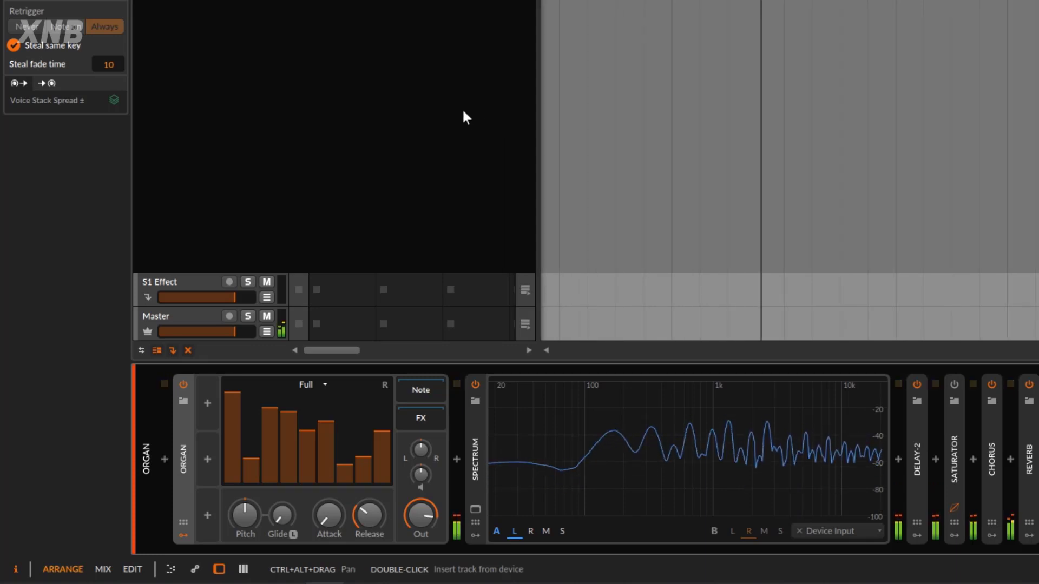
- Set the Organ's tonewheel model to Pure
click(307, 385)
click(332, 420)
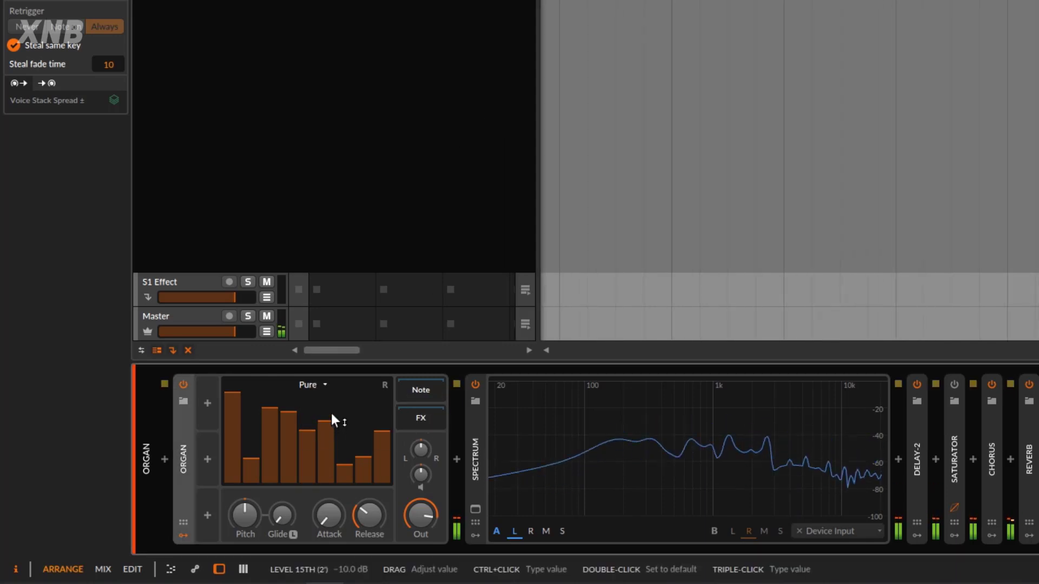
click(318, 385)
click(225, 449)
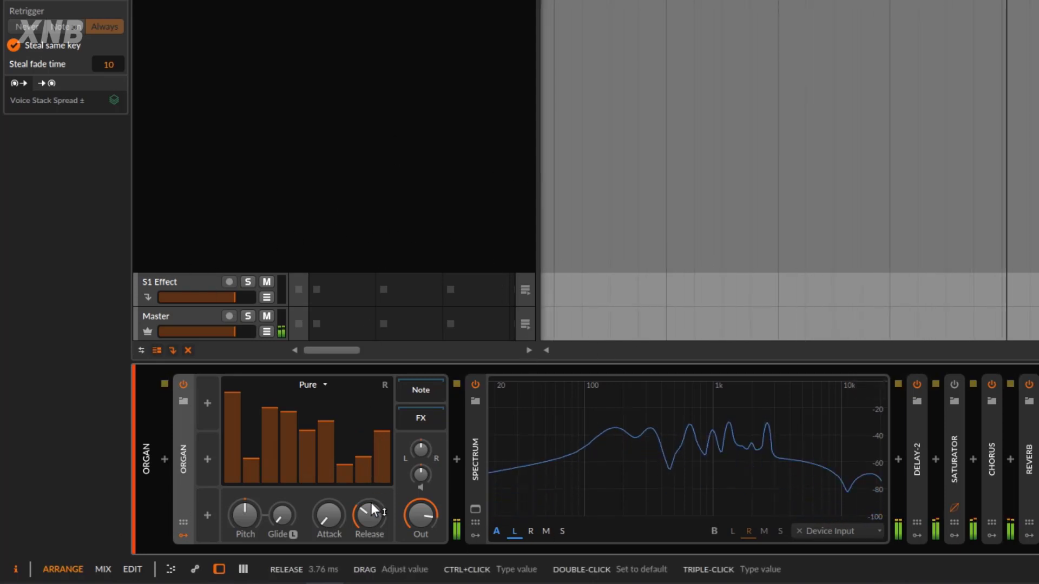
- Try a long Attack on the Organ with Release at 0.10 ms, and shorten Attack to about 0.20 ms
drag(334, 522, 323, 459)
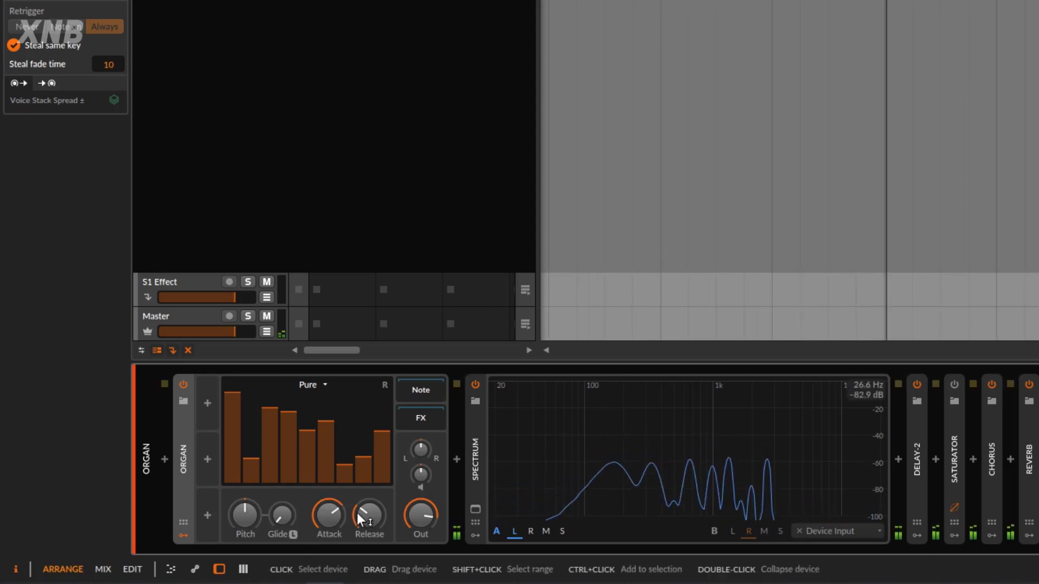
drag(374, 517, 374, 546)
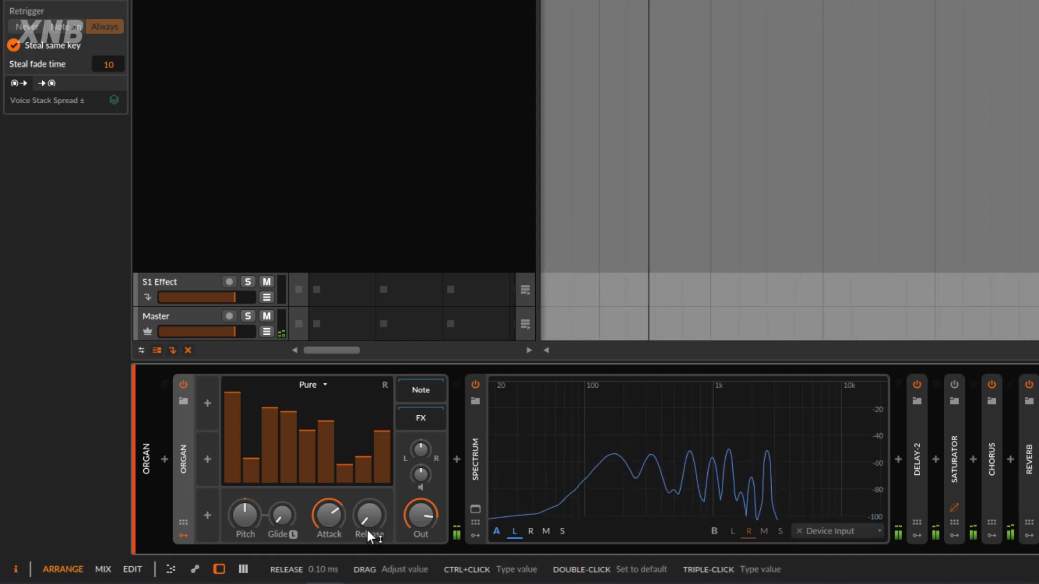
drag(331, 519, 331, 552)
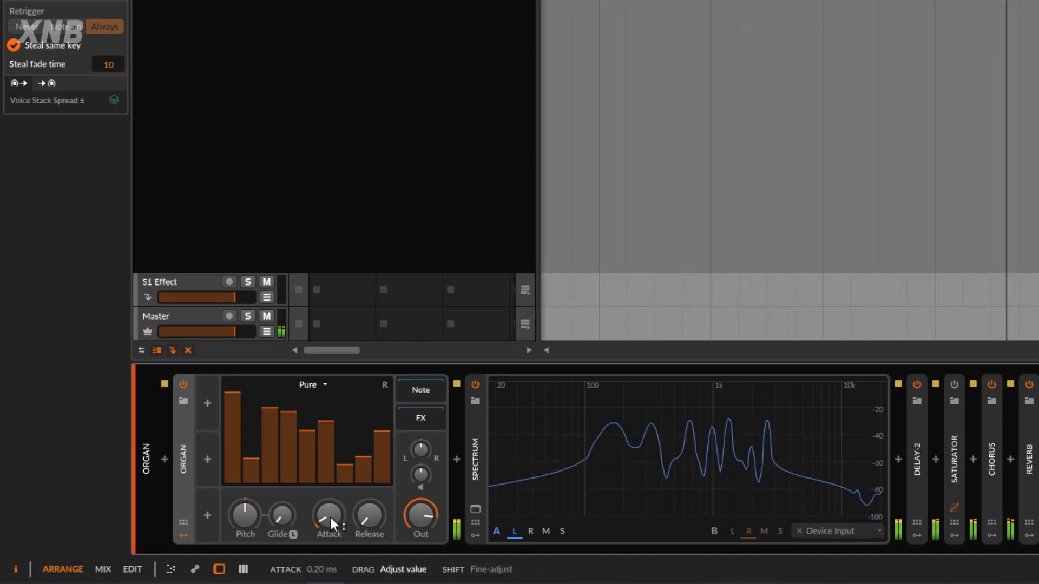
- Try an Organ Release of about 1.88 s and shorten it to about 3.98 ms
drag(369, 517, 369, 476)
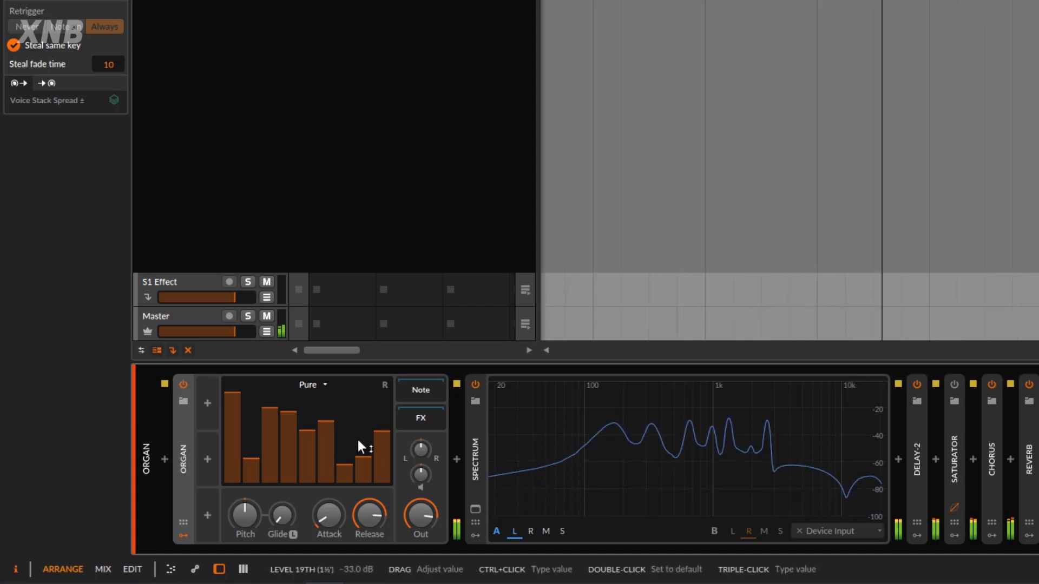
click(360, 522)
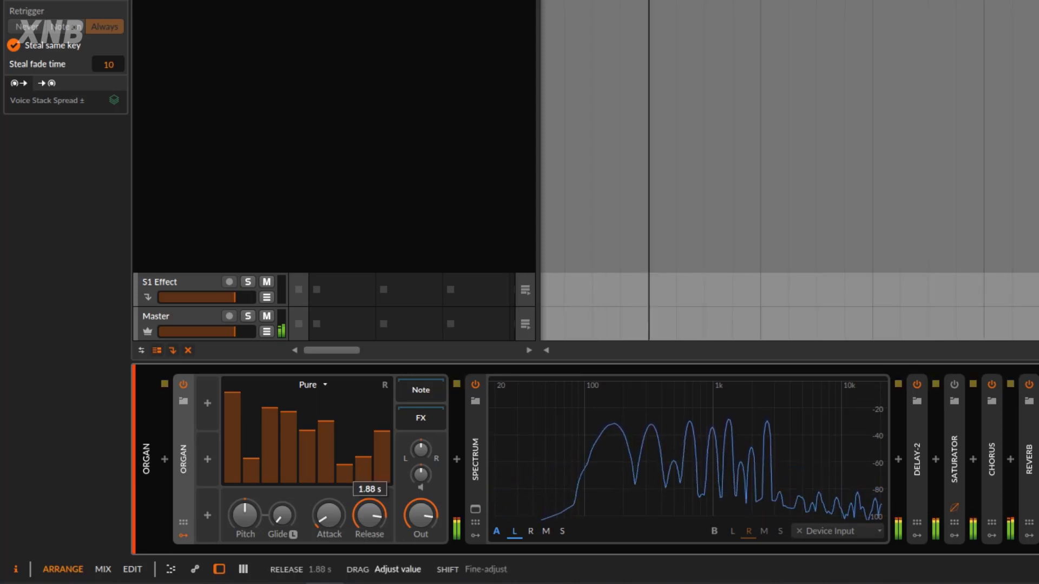
drag(359, 522, 360, 560)
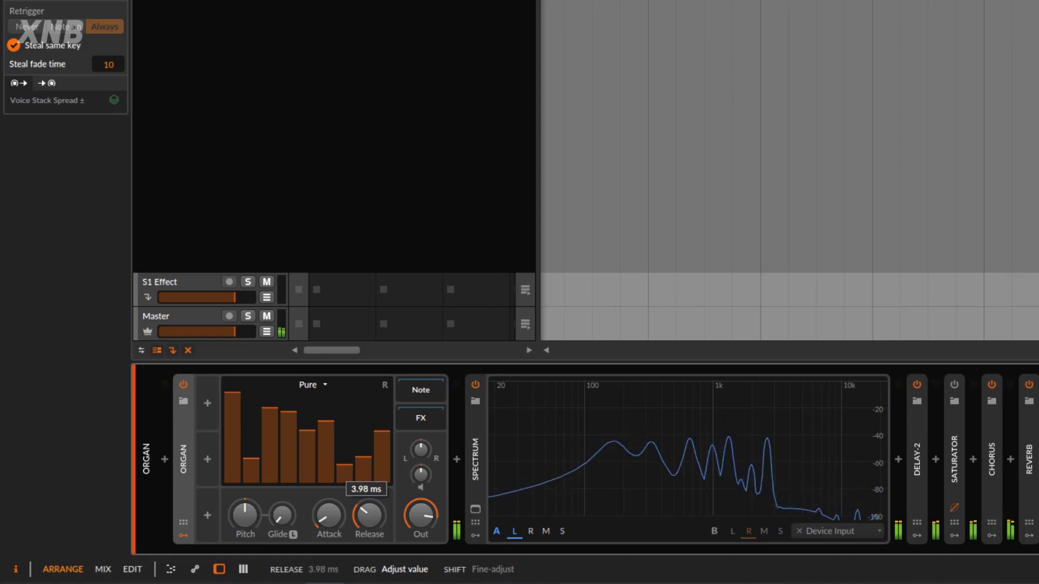
- Try a Pitch offset on the Organ, reset it to default and raise the Glide time
drag(229, 527, 274, 492)
double_click(248, 515)
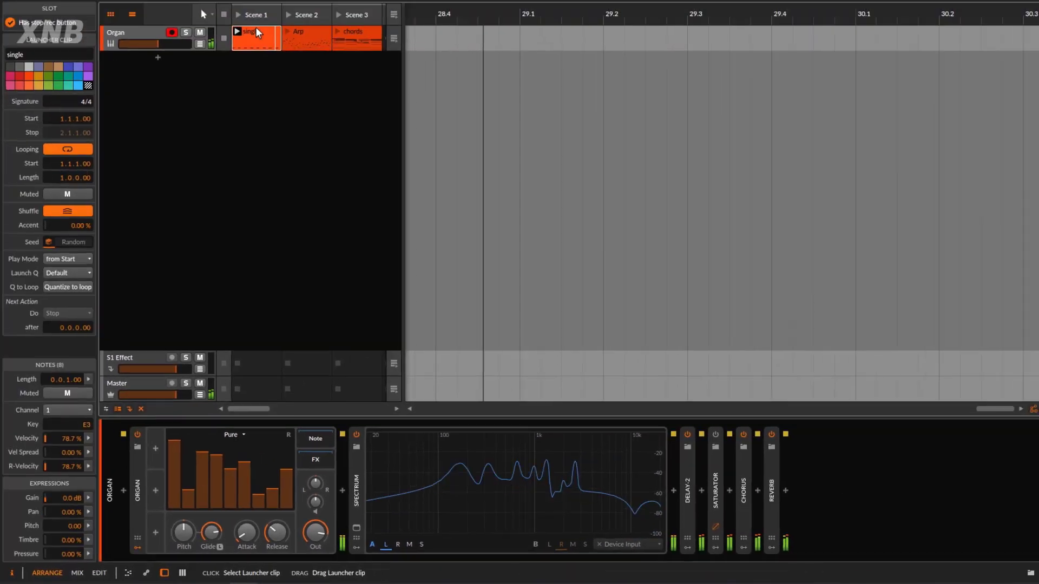
- Open the single clip's notes and transpose the E3 notes at 1.1.3 and 1.3.1 up one octave to E4
double_click(255, 27)
drag(412, 170, 445, 347)
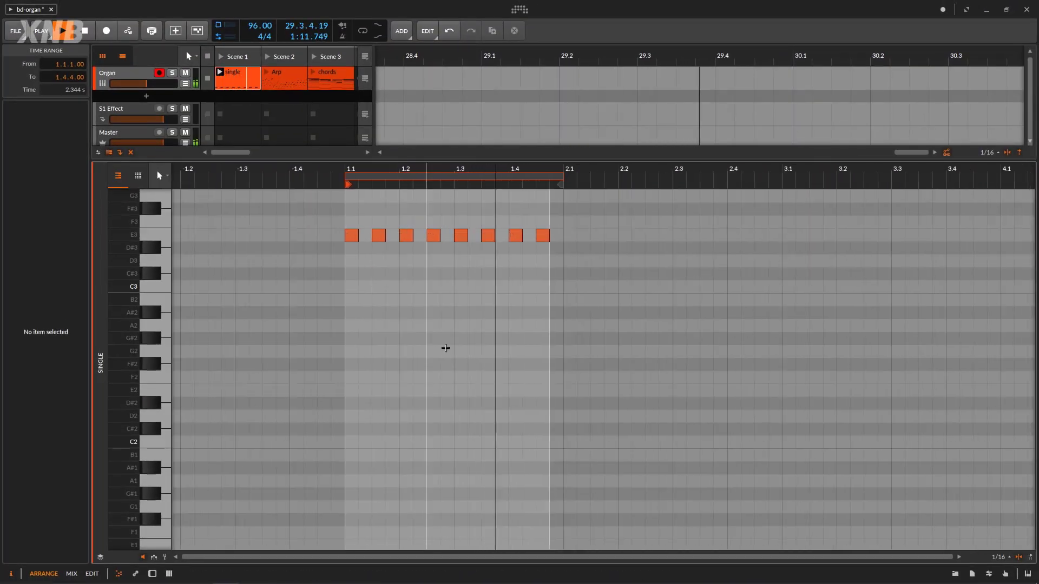
scroll(445, 348, up, 3)
drag(366, 292, 395, 347)
key(shift+Up)
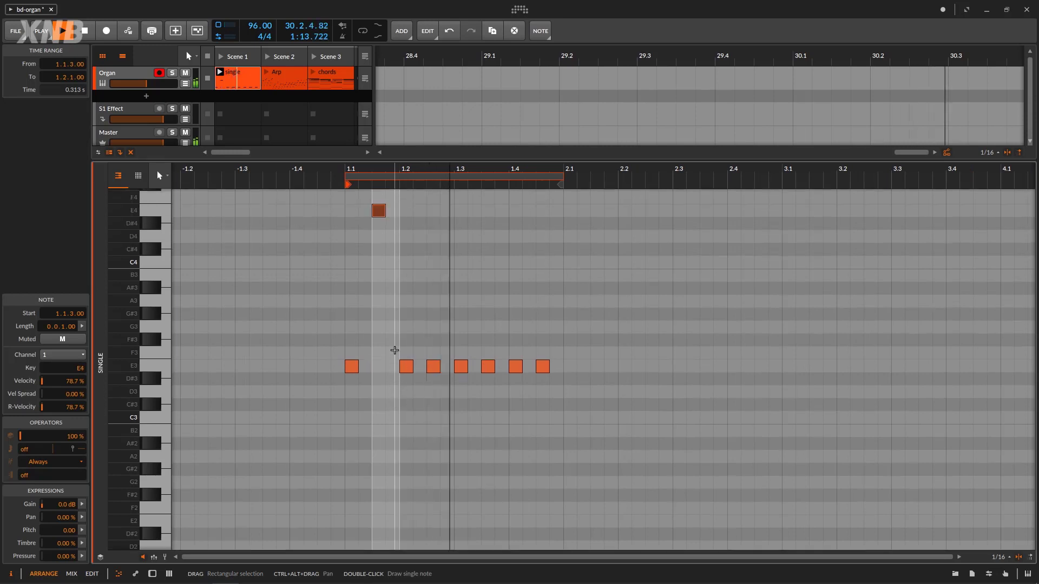
drag(446, 319, 475, 386)
key(shift+Up)
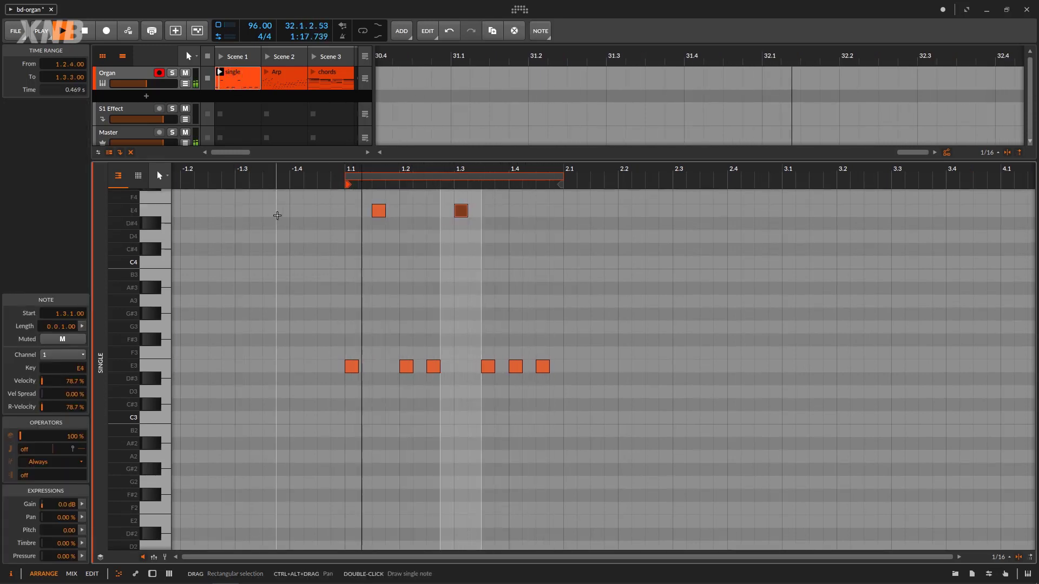
drag(301, 215, 514, 216)
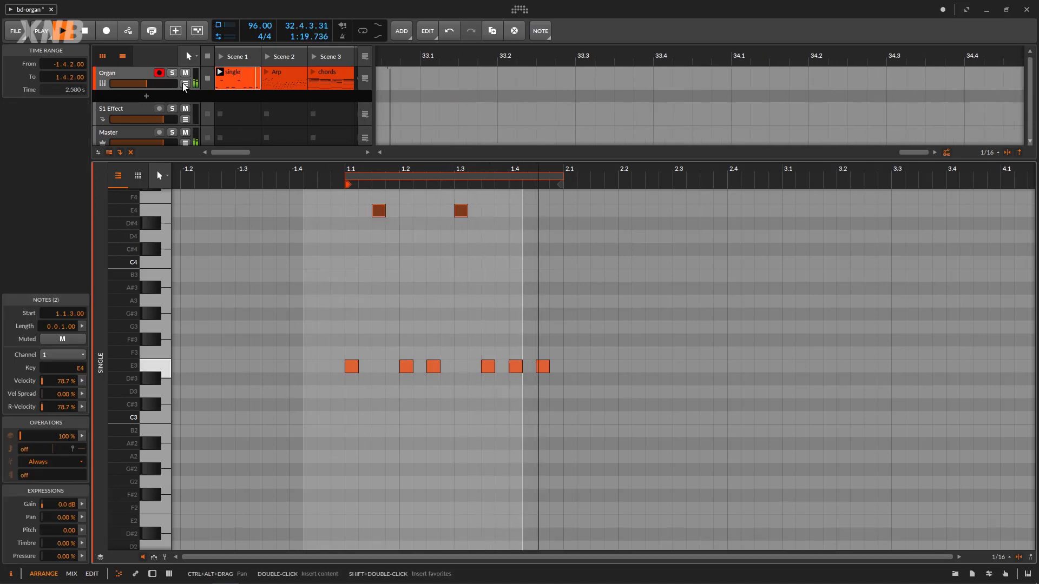
- Return to the device chain, lower the Organ's Glide to its minimum and open its FX and Note chains
key(d)
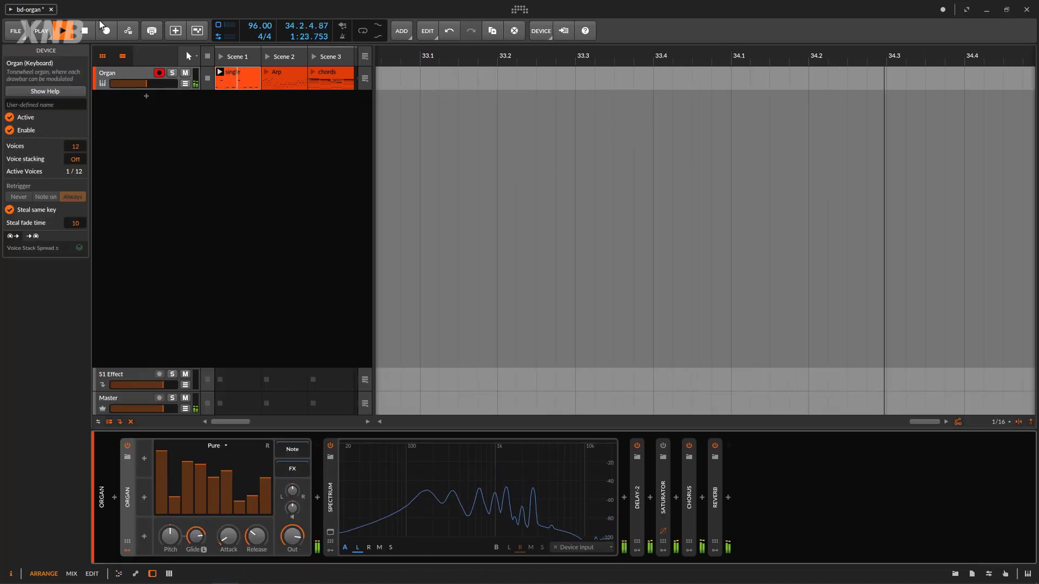
drag(196, 536, 195, 544)
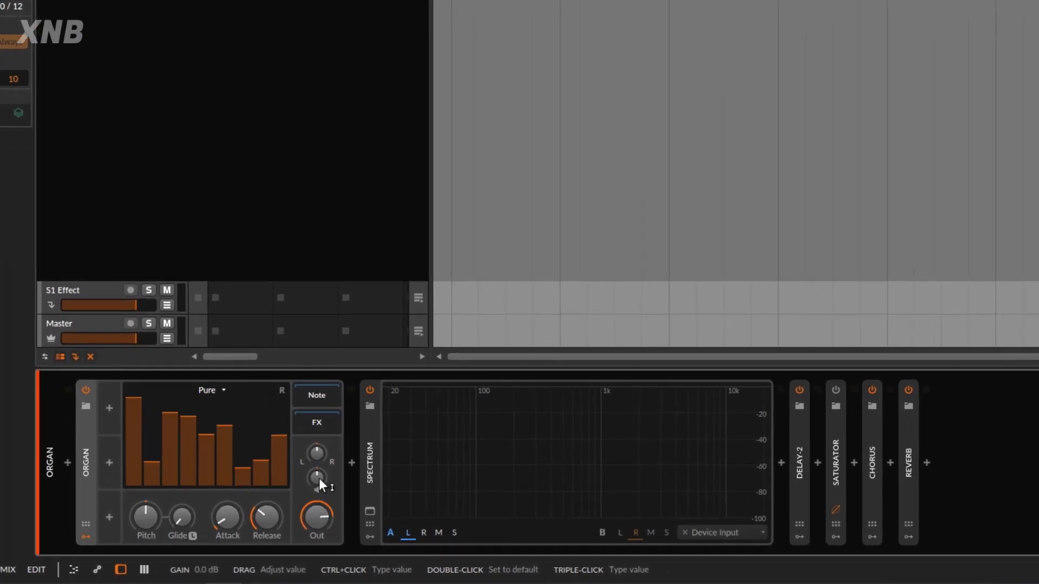
click(322, 423)
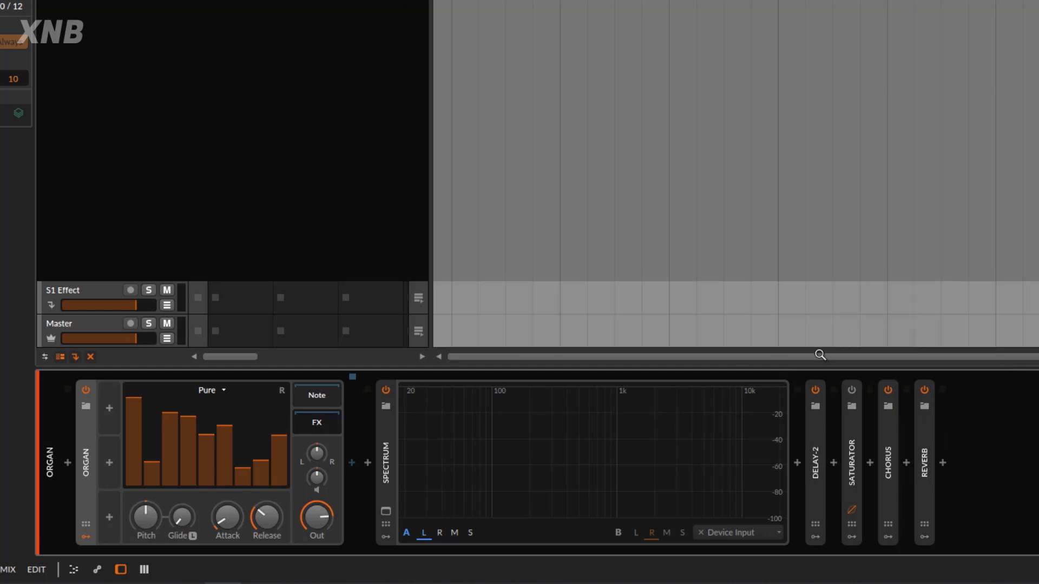
click(320, 395)
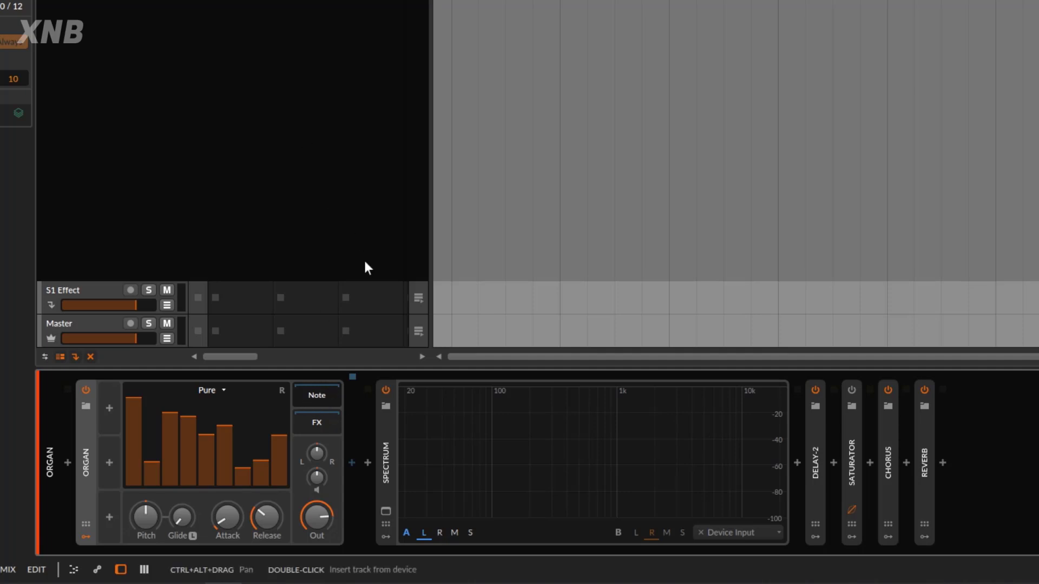
- Play the single clip briefly and stop it, and launch Scene 2 with the Arp clip selected
key(space)
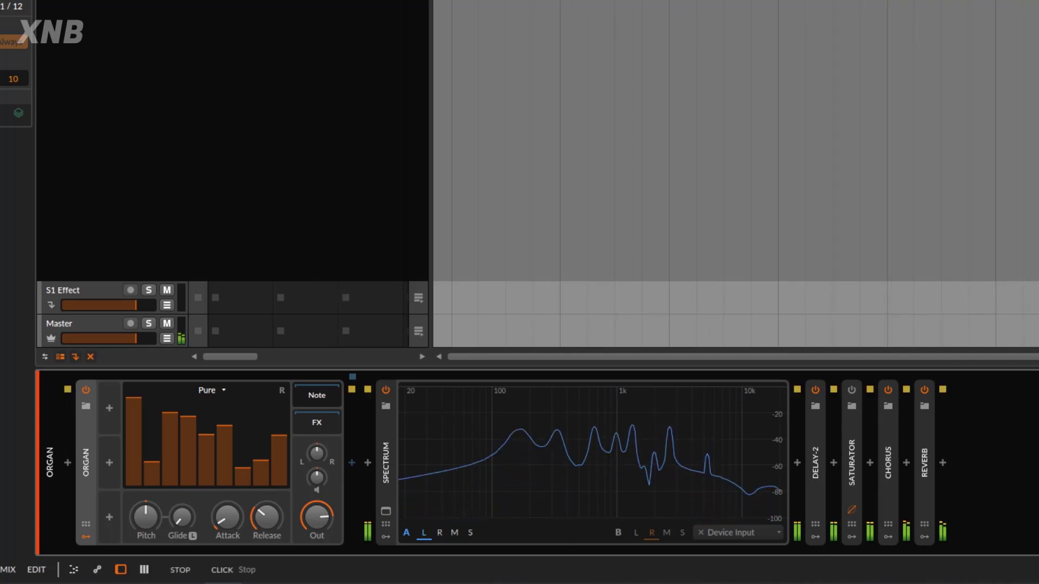
key(space)
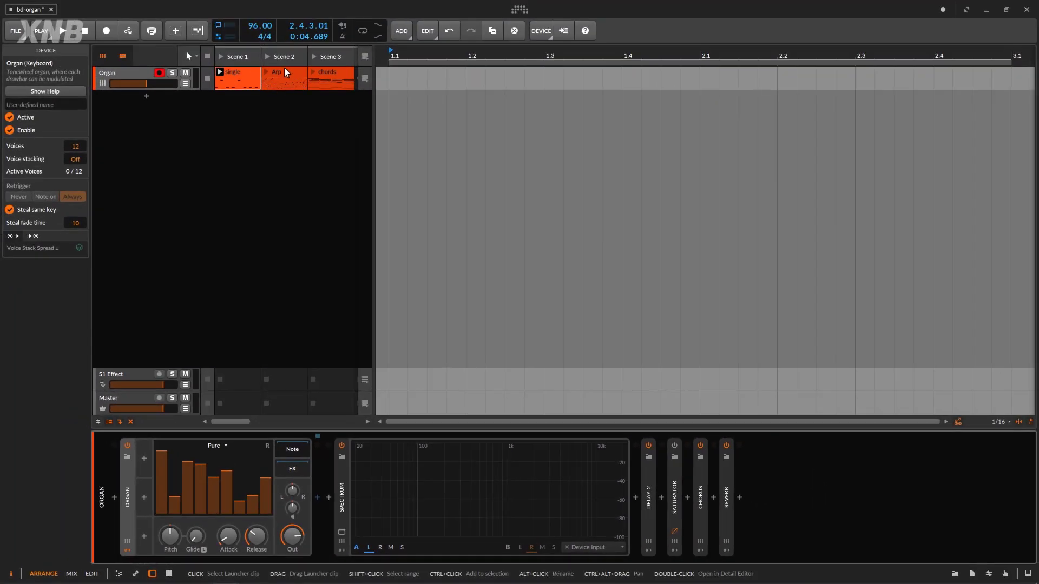
click(287, 76)
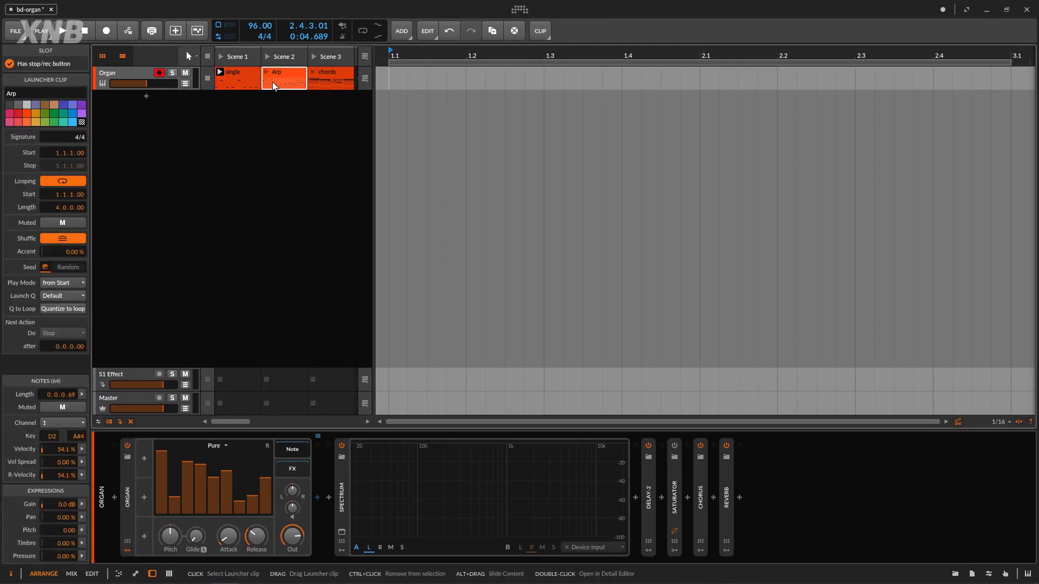
click(267, 56)
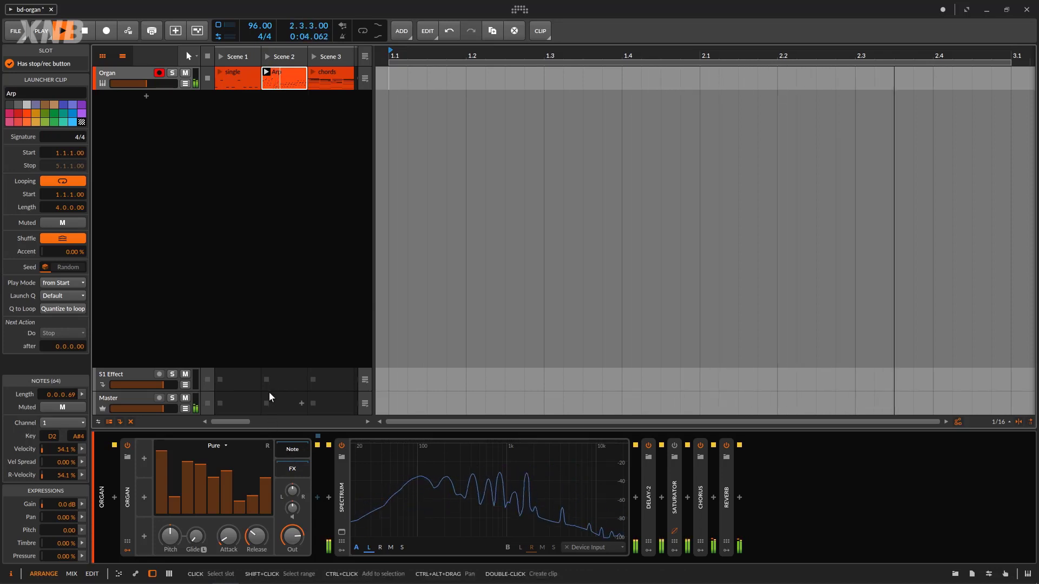
- Audition different drawbar shapes while the Arp clip plays, raising the 5th and moving the 17th and 19th between high and minimum levels
drag(239, 513, 246, 462)
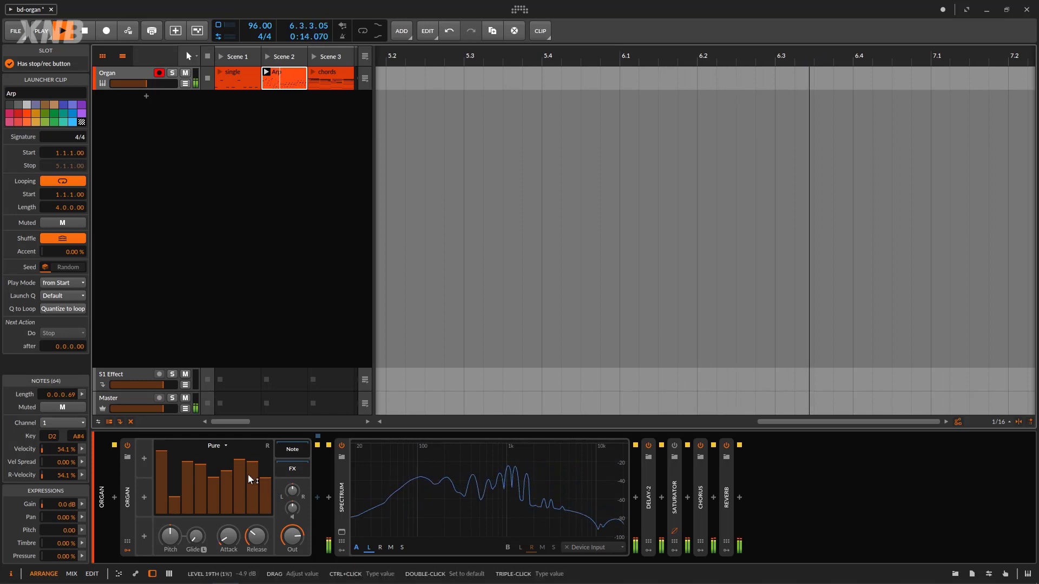
drag(251, 476, 238, 516)
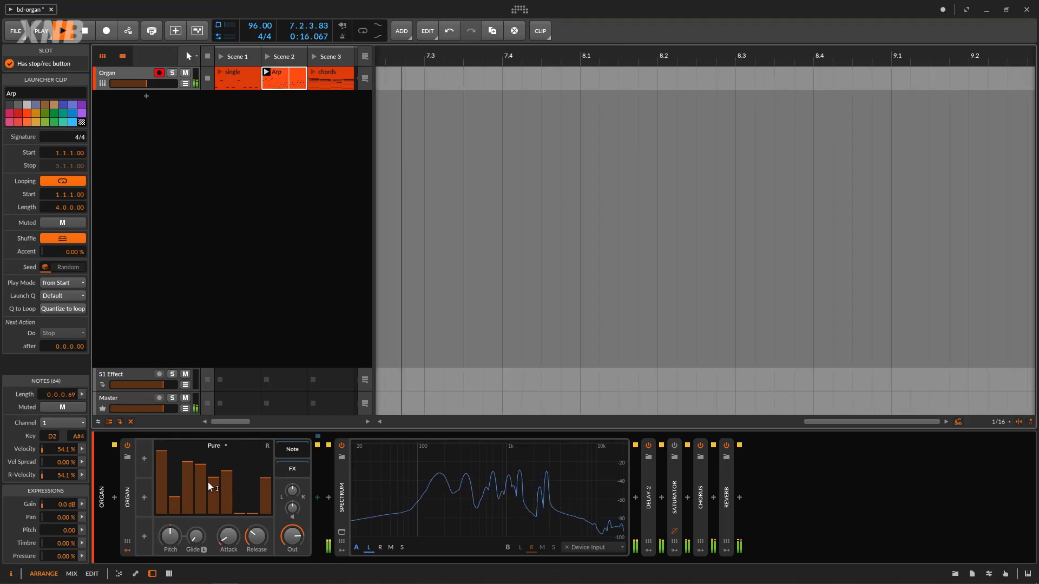
drag(209, 485, 174, 451)
drag(165, 492, 175, 452)
drag(239, 503, 250, 465)
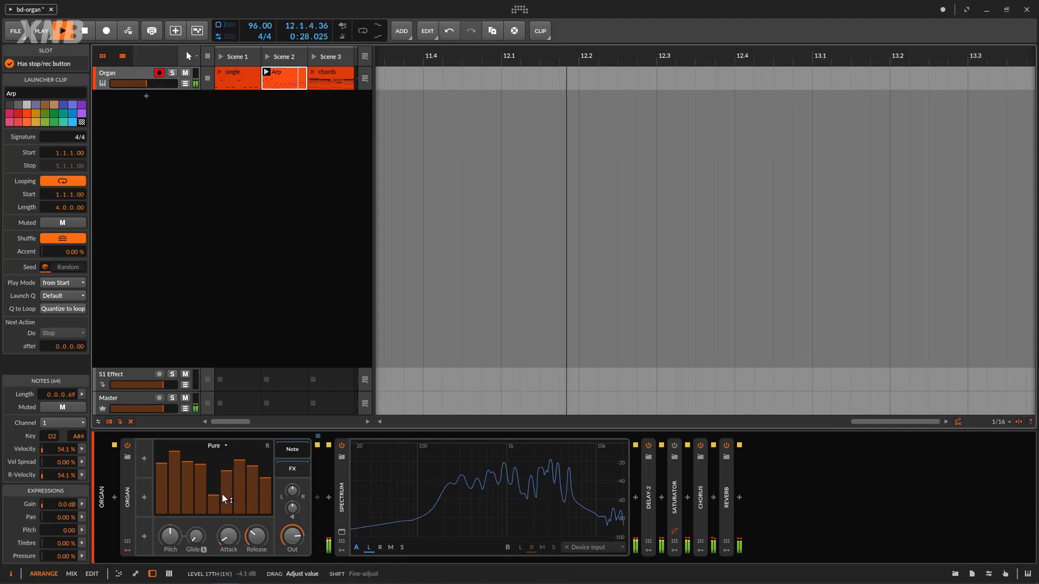
- Set the 12th drawbar to about -26.7 dB and lower the 5th, 17th and 19th drawbars by ear
mouse_move(214, 497)
mouse_down()
mouse_move(214, 457)
mouse_move(196, 488)
mouse_up()
drag(174, 449, 174, 484)
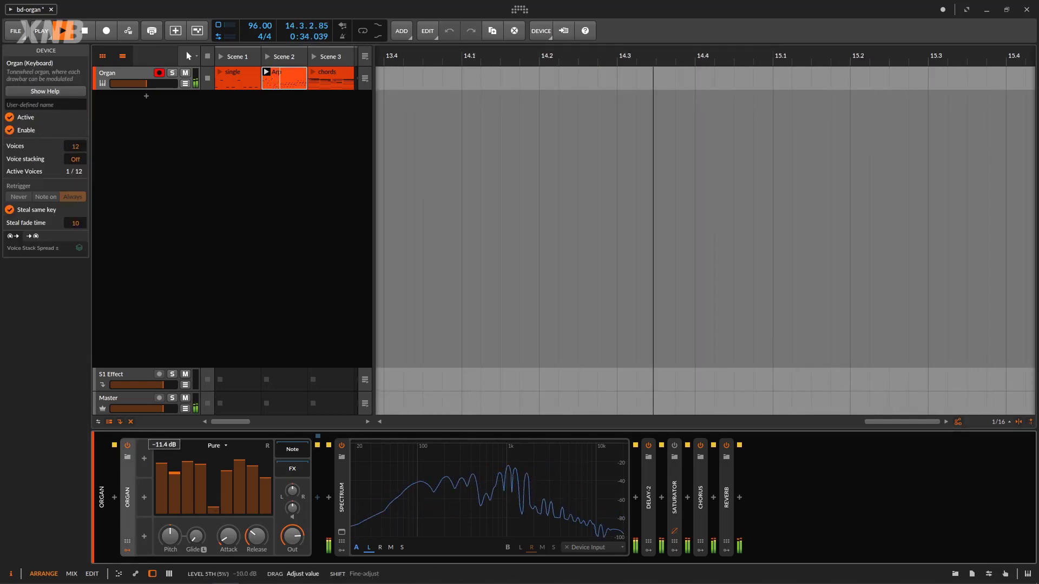
mouse_move(243, 475)
mouse_down()
mouse_move(249, 487)
mouse_move(218, 495)
mouse_move(226, 479)
mouse_up()
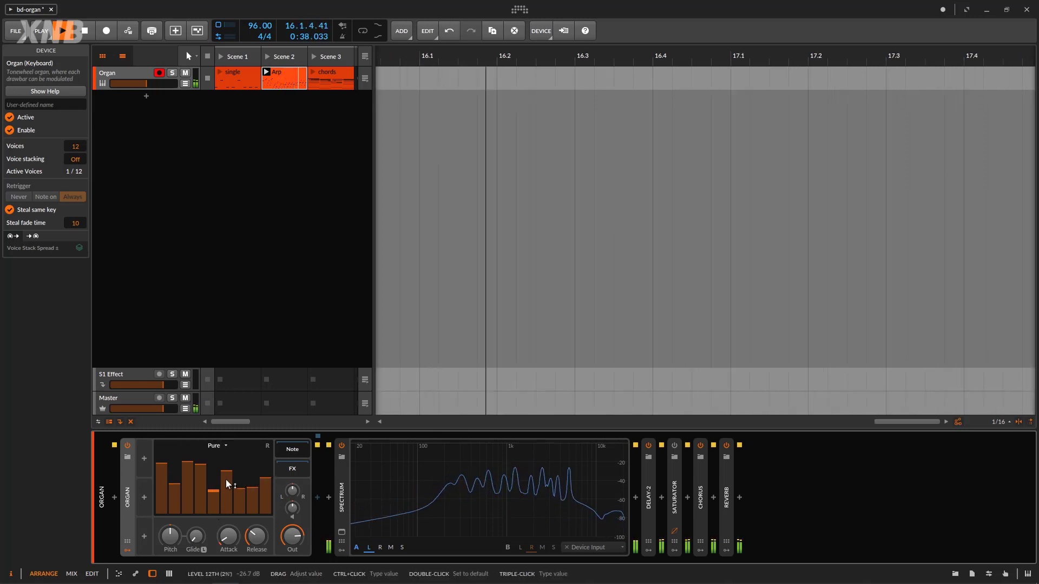
- Switch the Organ's tonewheel model to Full, audition it with the Arp clip and stop playback
click(219, 445)
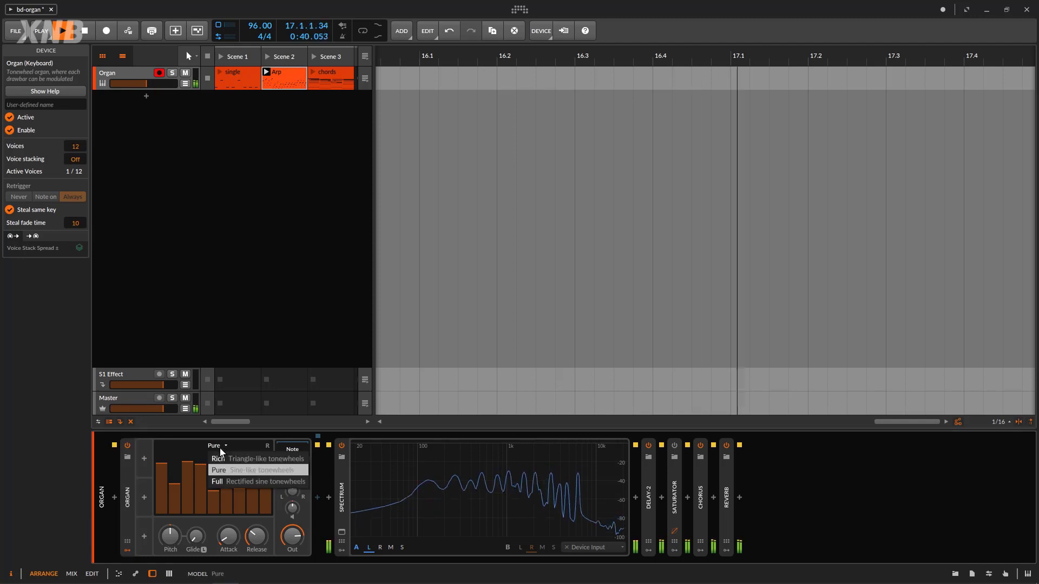
click(230, 481)
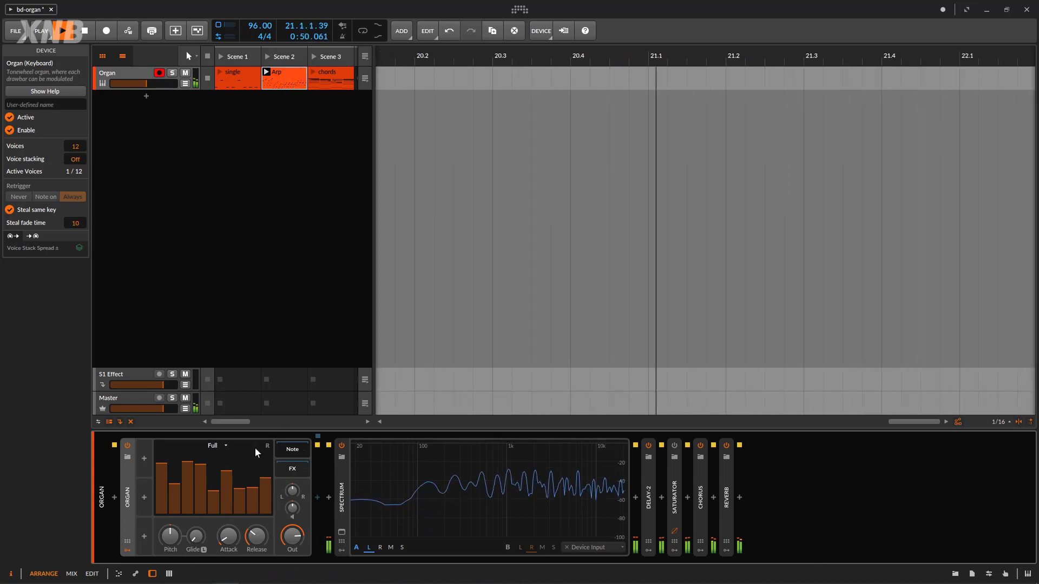
key(space)
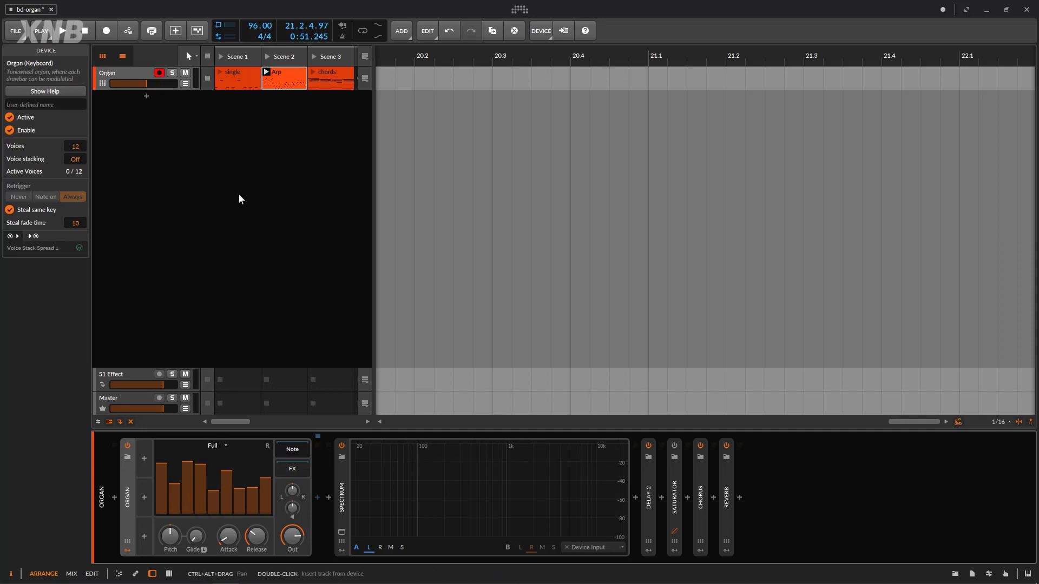
- Toggle the Organ's Retrigger on and off, restarting the Arp clip to compare both states with the Full model
click(268, 445)
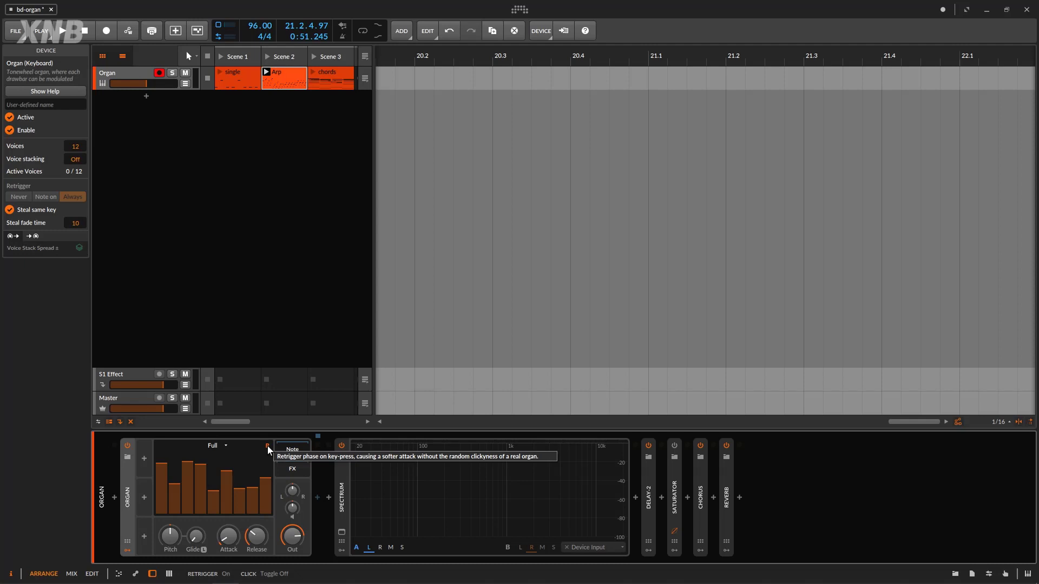
click(267, 445)
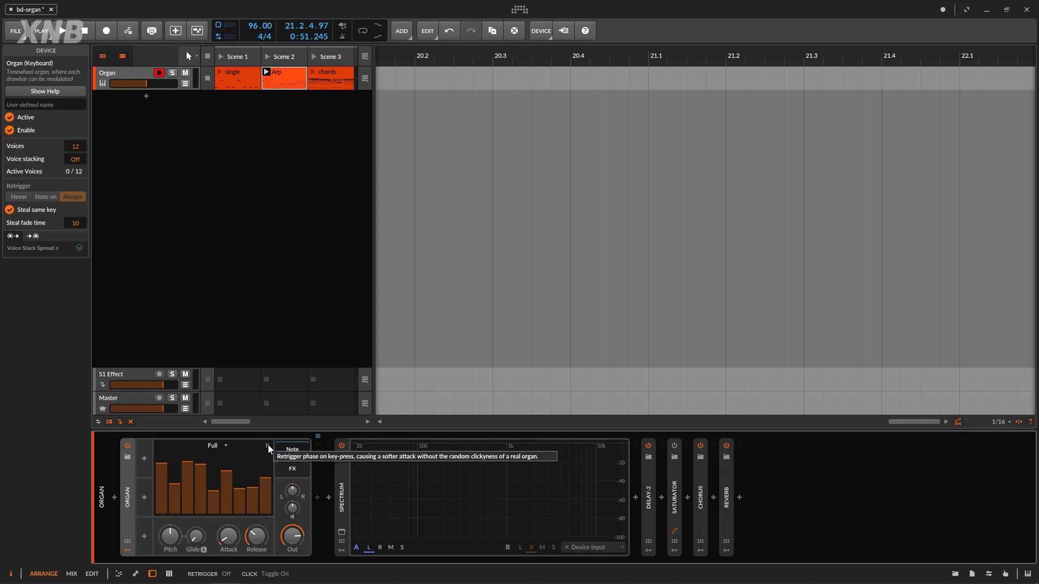
click(264, 53)
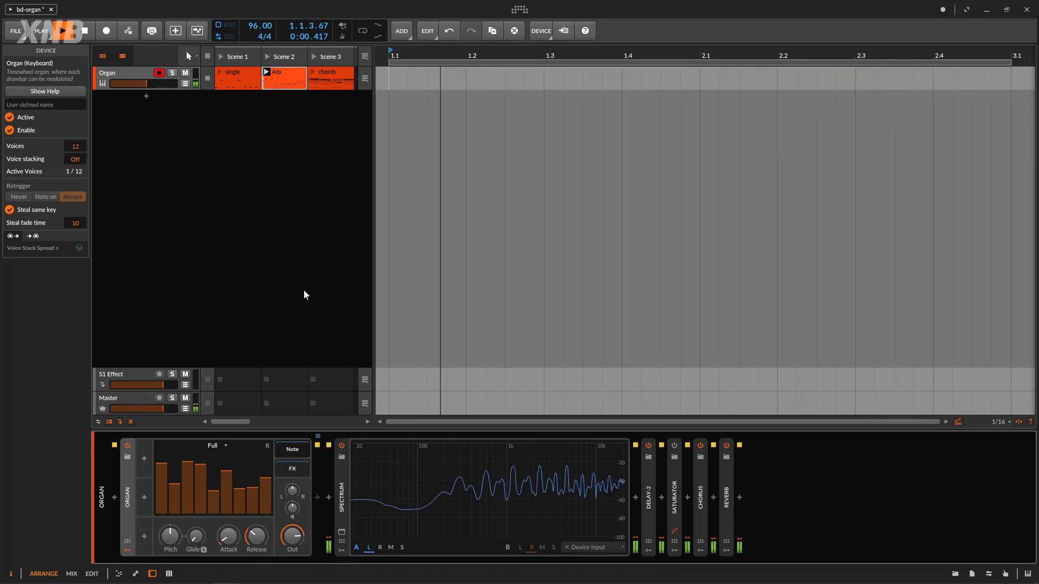
click(267, 447)
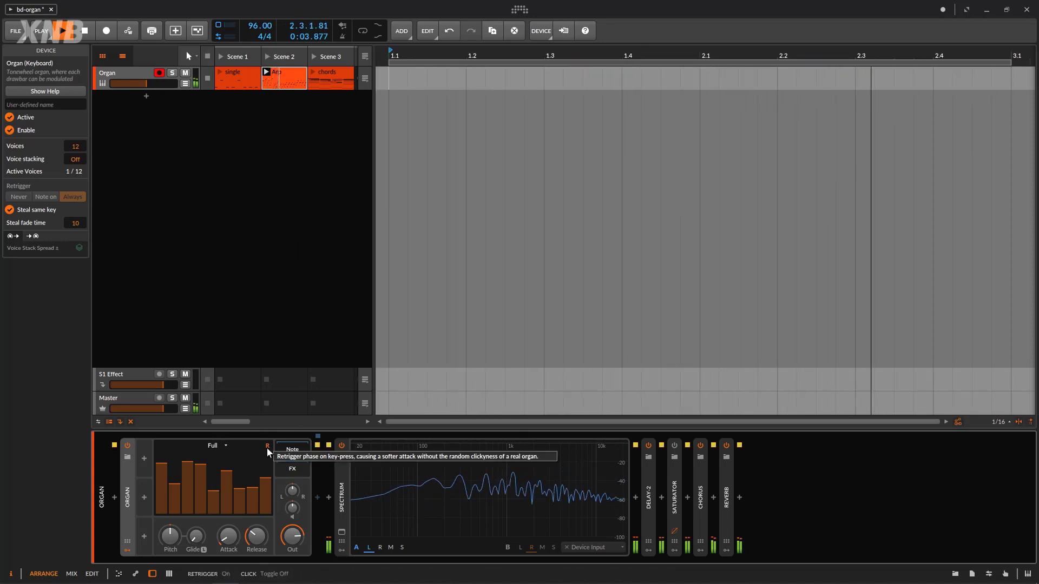
click(267, 447)
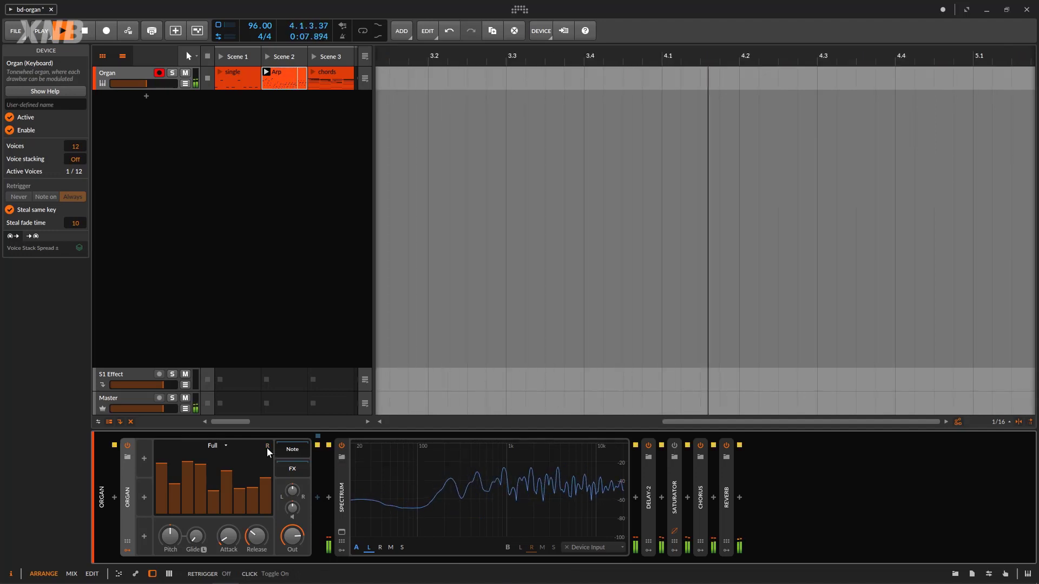
- Audition the Rich model with Retrigger off and on, and return the model to Full with Retrigger on
click(225, 445)
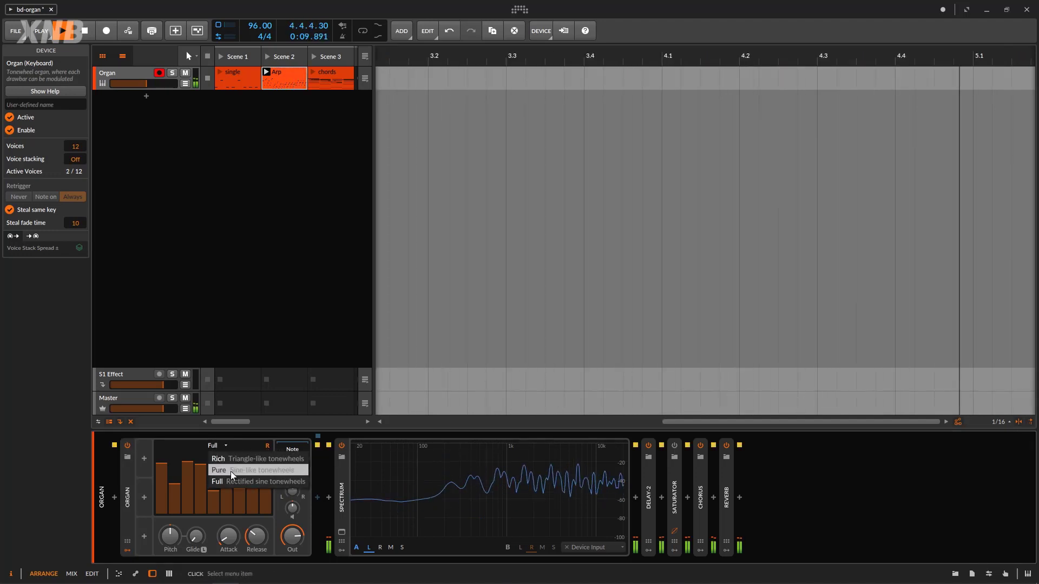
click(230, 459)
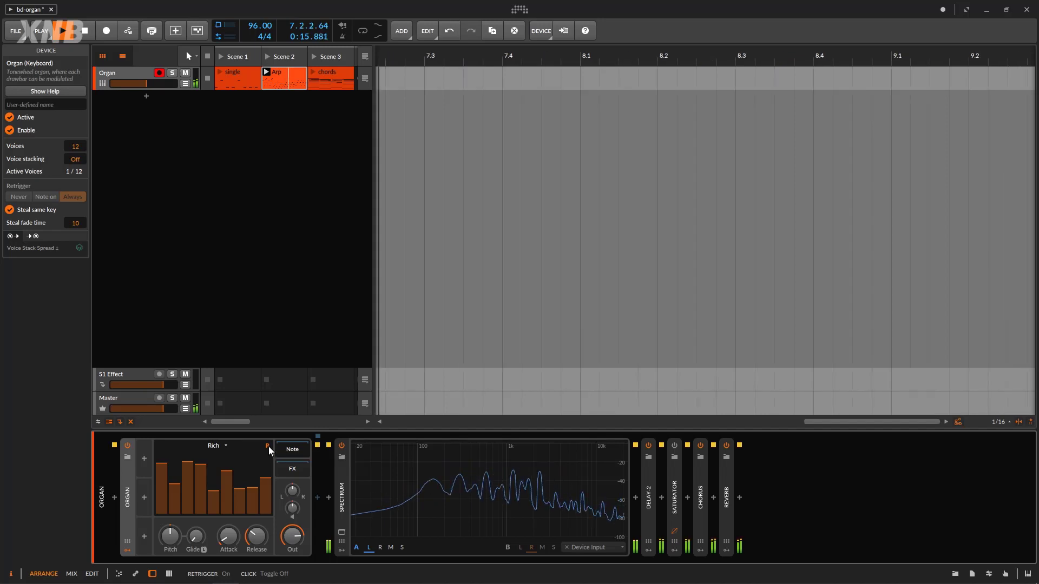
click(267, 446)
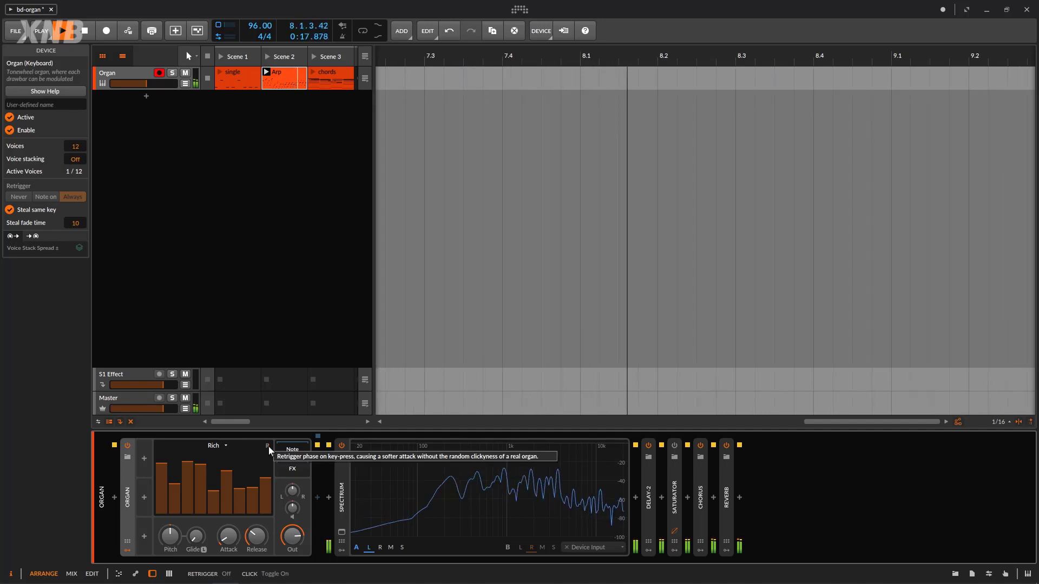
click(267, 446)
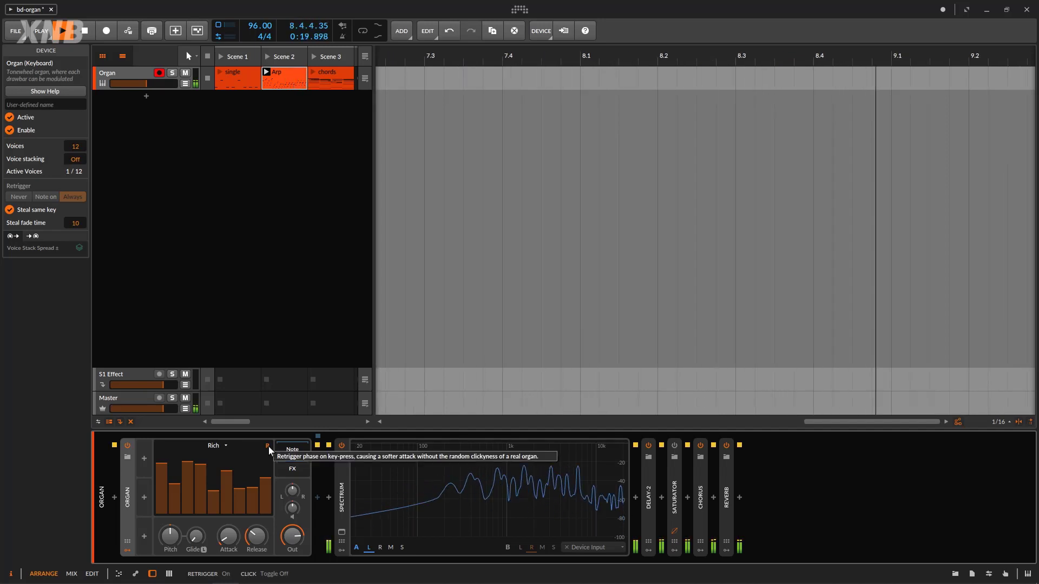
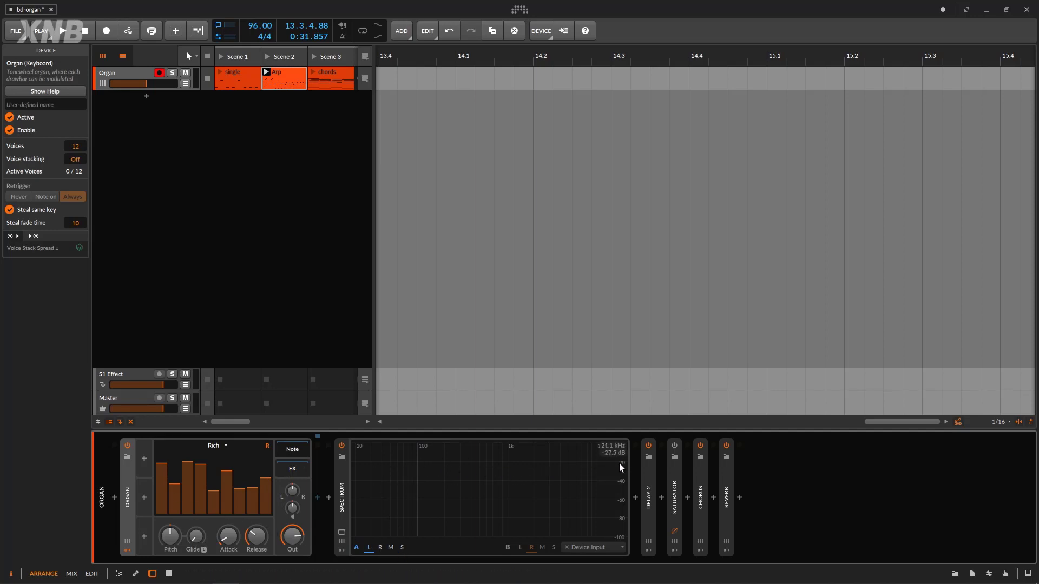
click(222, 441)
click(230, 483)
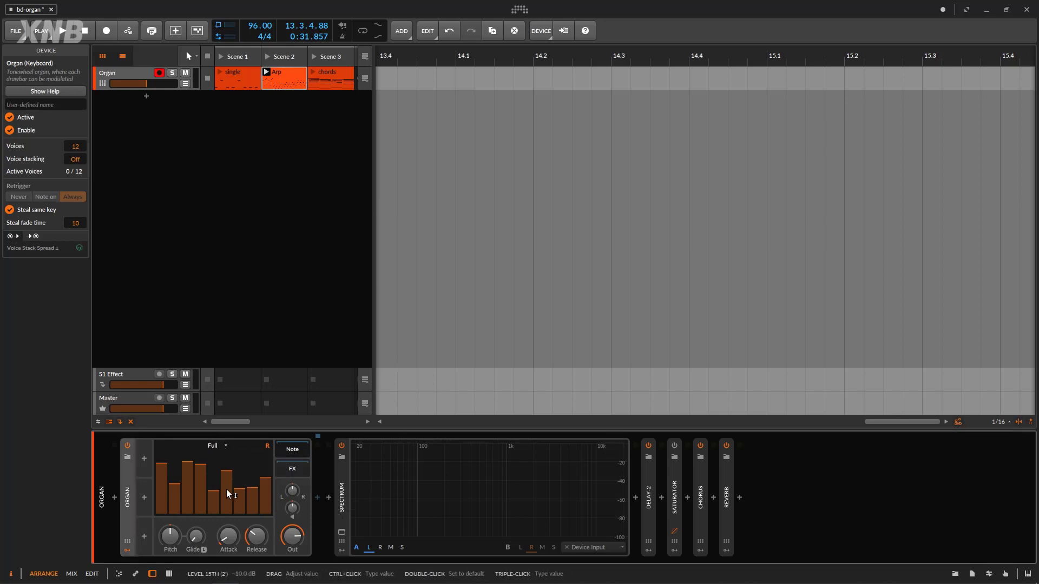
- Open the chords clip's notes, launch Scene 3 and lower the Organ track's volume to -11.2 dB
double_click(324, 82)
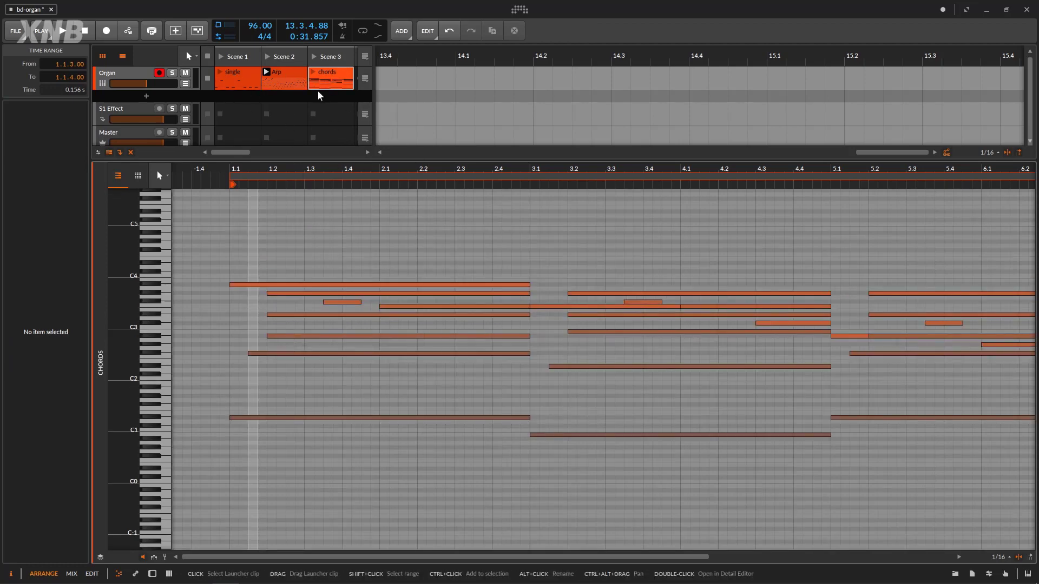
click(317, 57)
double_click(158, 120)
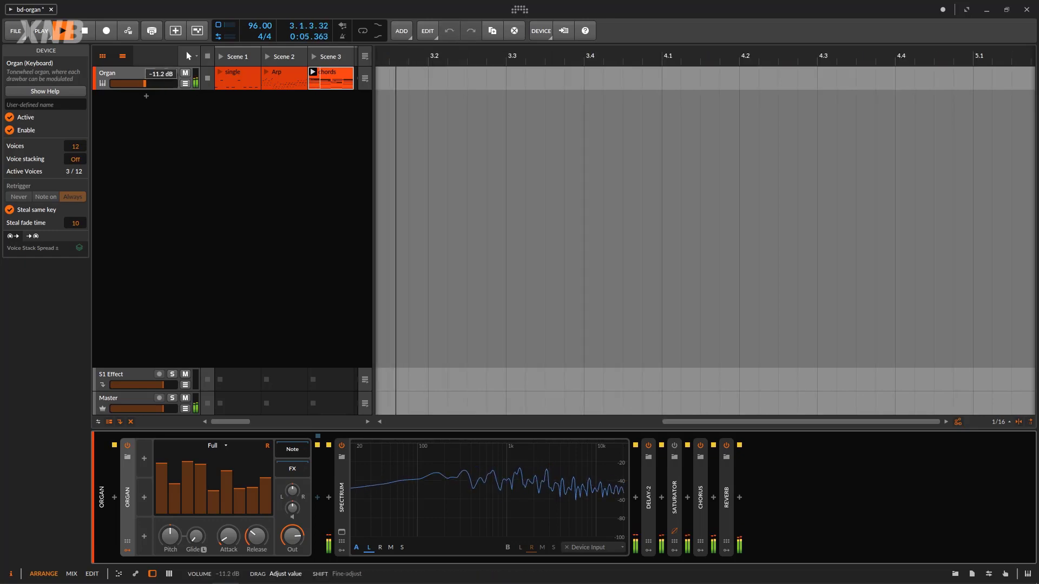
- Rebalance the drawbars by ear over the chords clip, lowering the 15th, raising the 19th and setting the 22nd to about -29.8 dB
mouse_move(241, 478)
drag(241, 478, 254, 503)
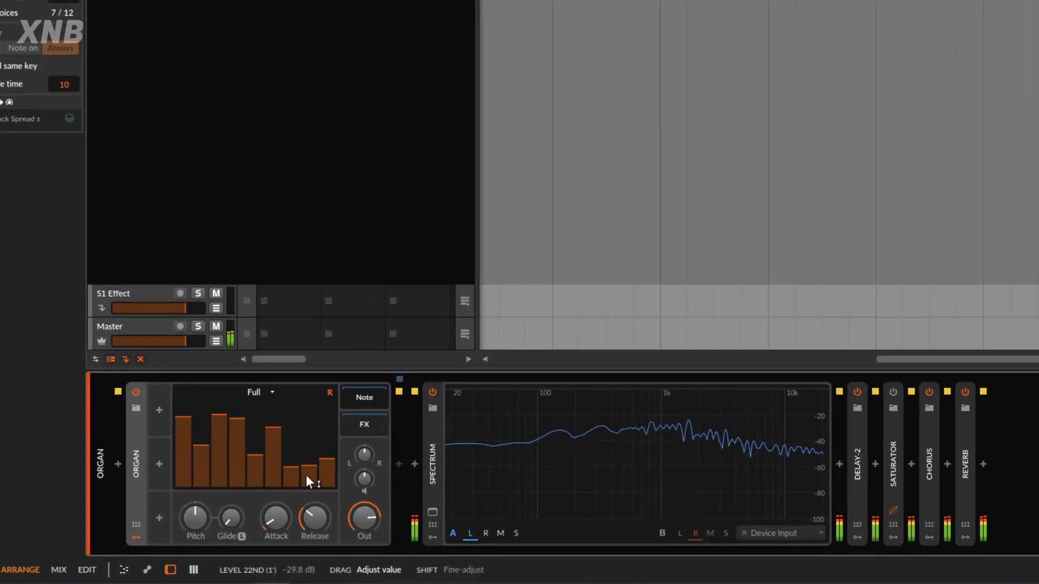
drag(287, 467, 286, 452)
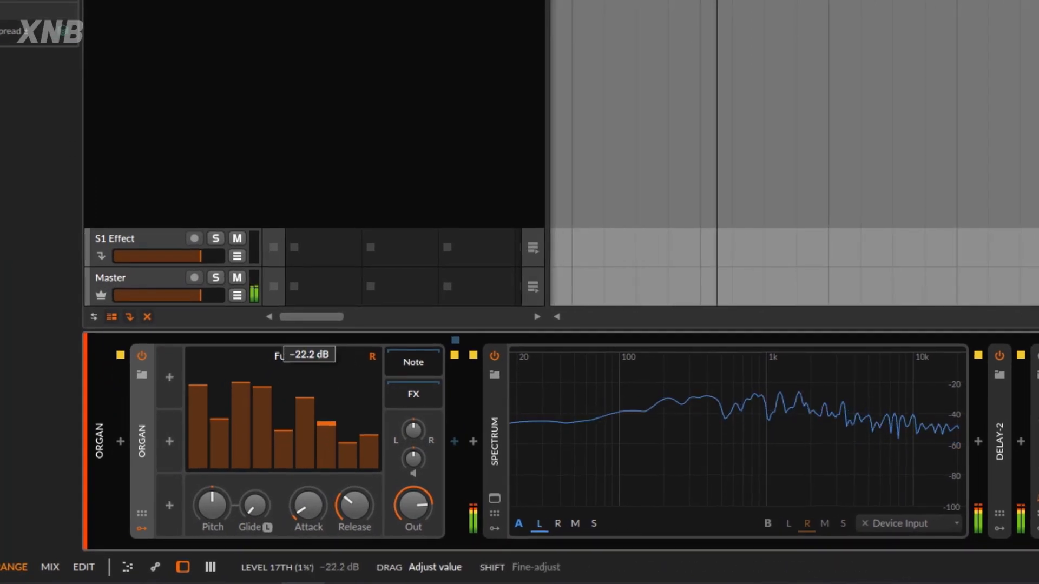
drag(327, 423, 304, 419)
drag(262, 388, 262, 414)
drag(197, 394, 219, 414)
drag(283, 427, 204, 394)
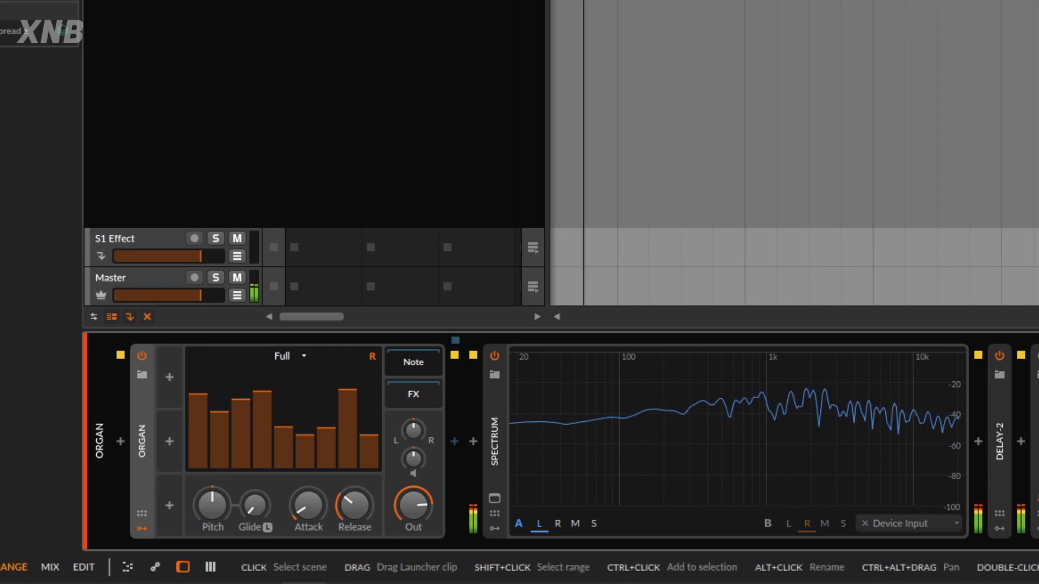
drag(349, 402, 365, 373)
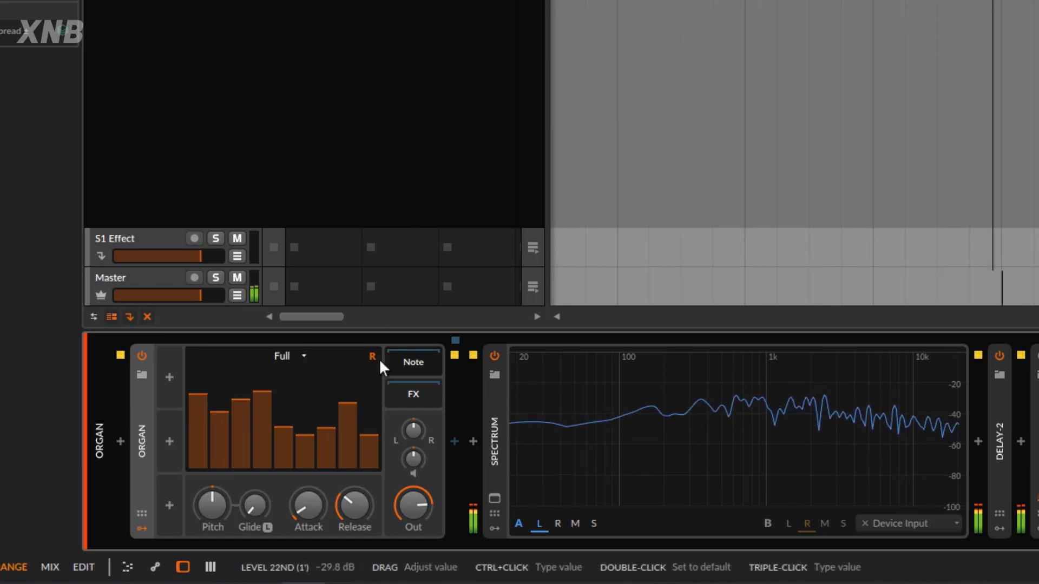
- Shorten the Organ's Release to about 0.17 ms and set its Attack to about 0.45 ms
drag(320, 509, 354, 533)
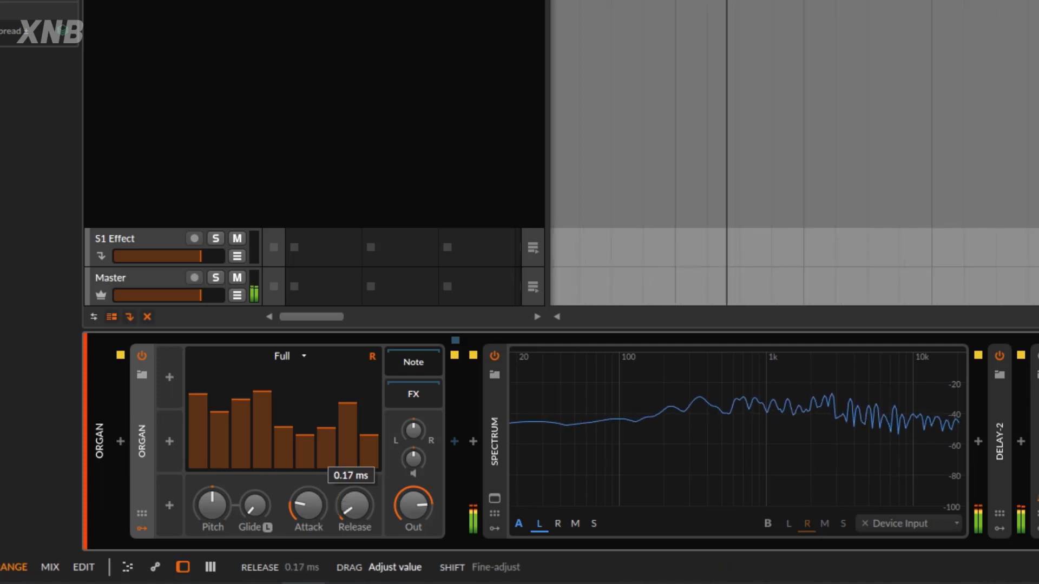
drag(310, 507, 310, 519)
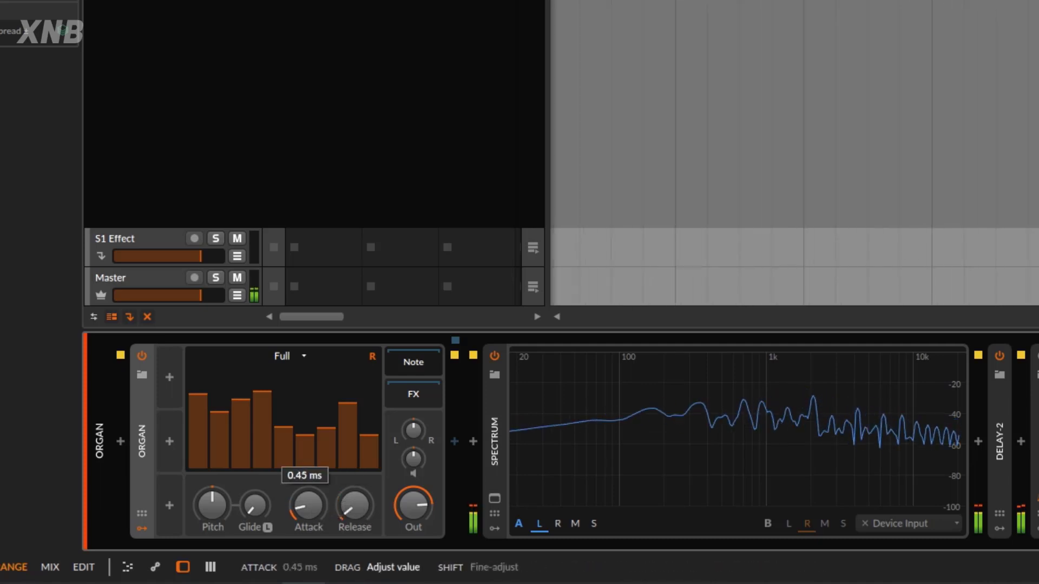
- Compare the Rich and Pure tonewheel models while the chords play, leaving the Organ on Rich
click(288, 357)
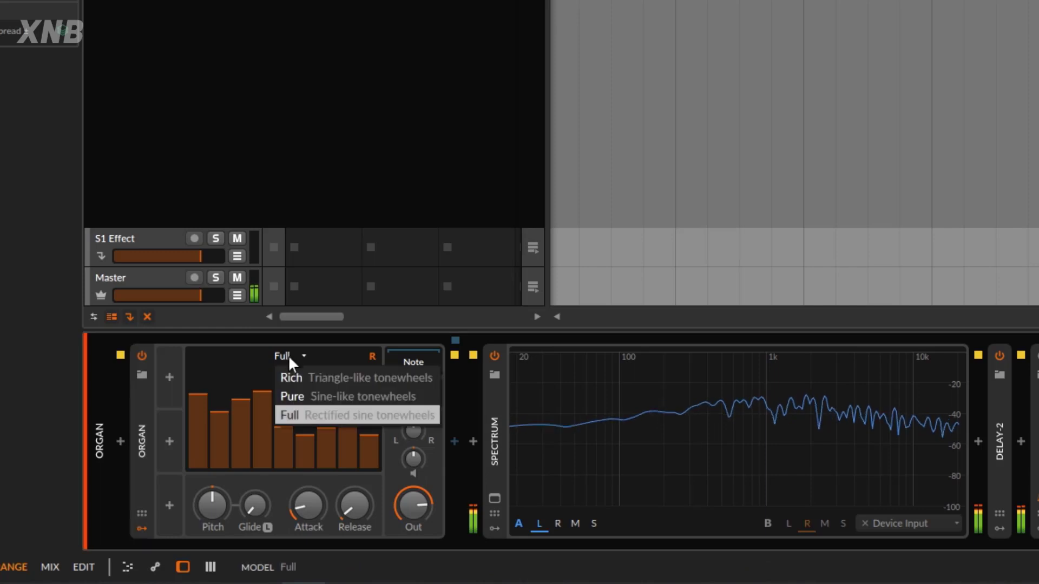
click(311, 377)
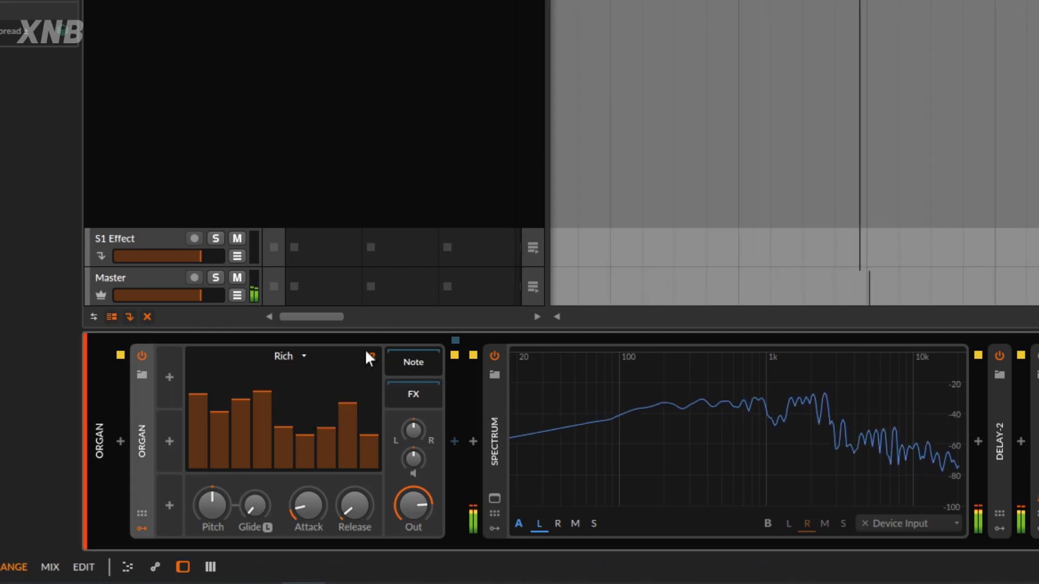
click(304, 357)
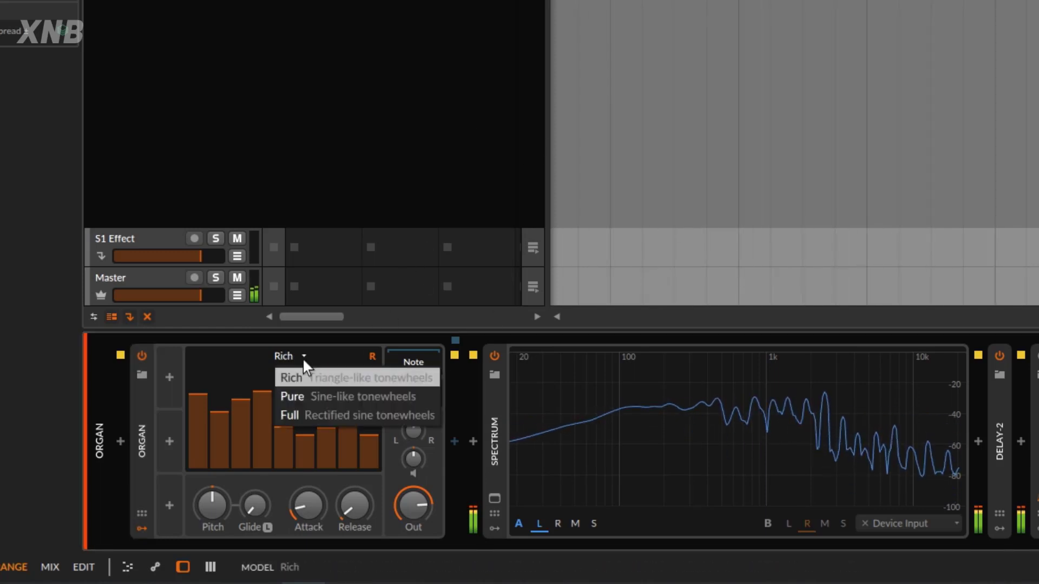
click(305, 398)
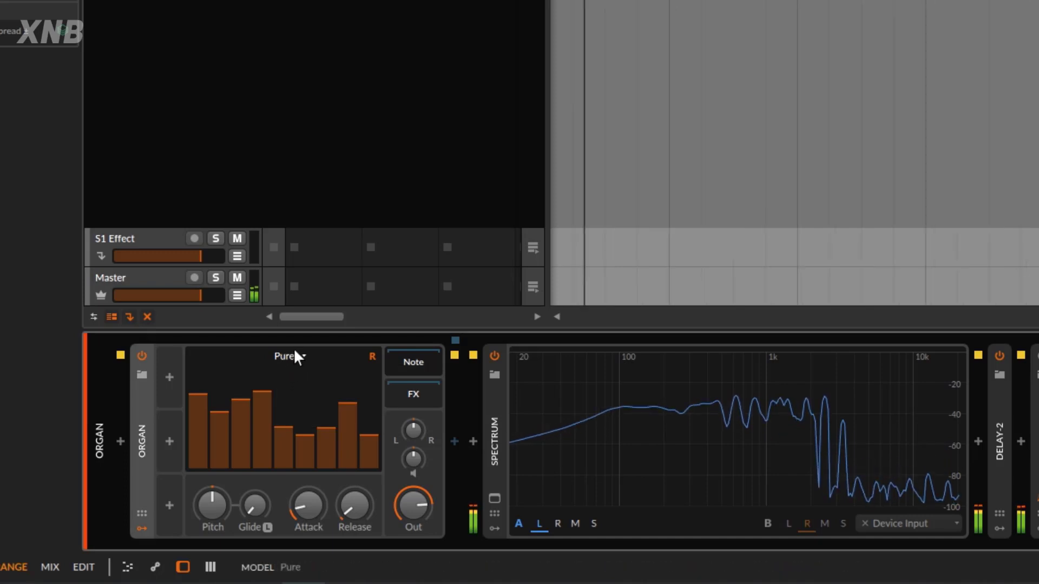
click(295, 357)
click(290, 182)
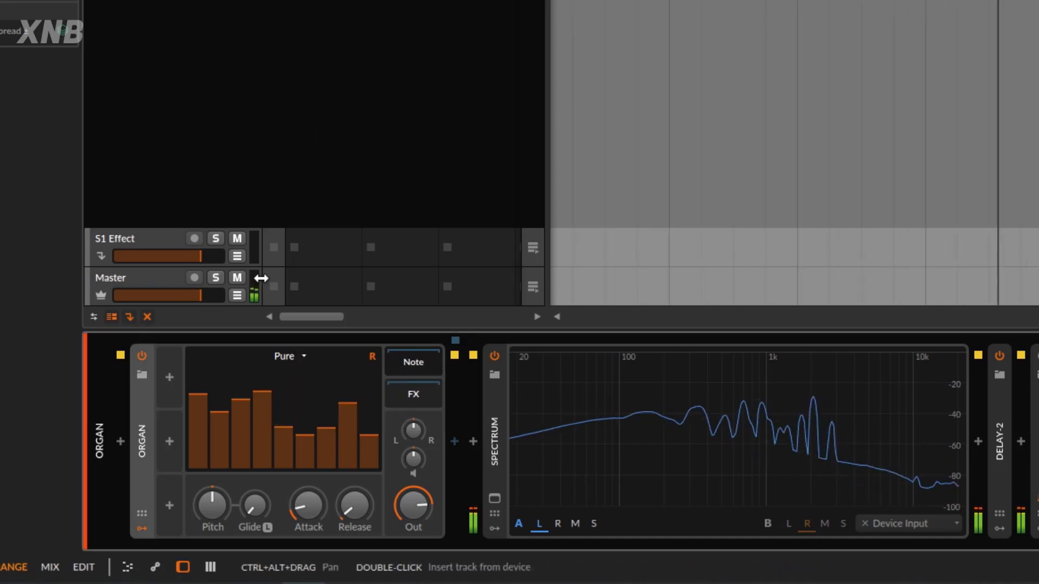
click(298, 357)
click(303, 372)
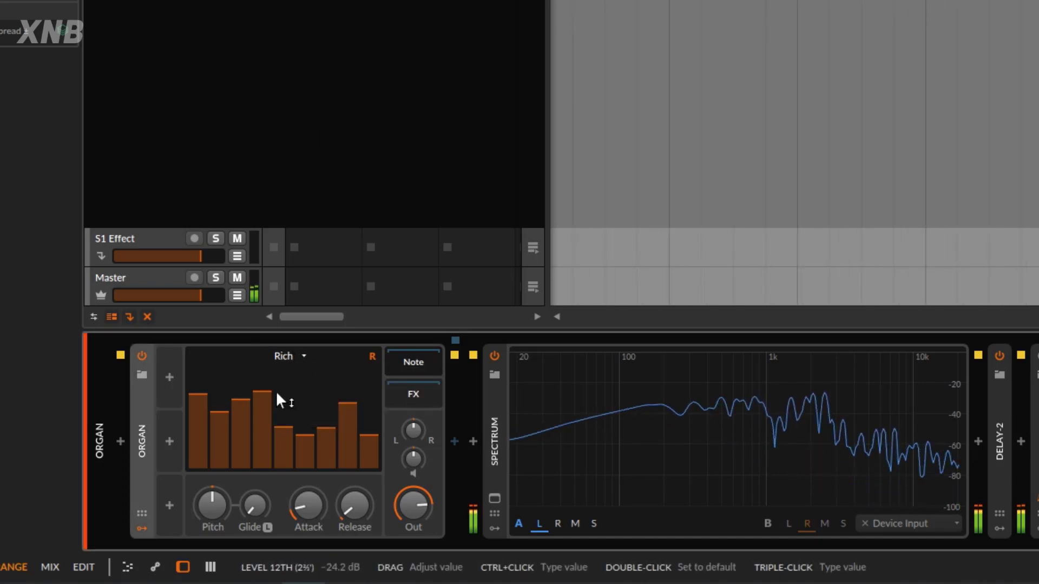
click(299, 356)
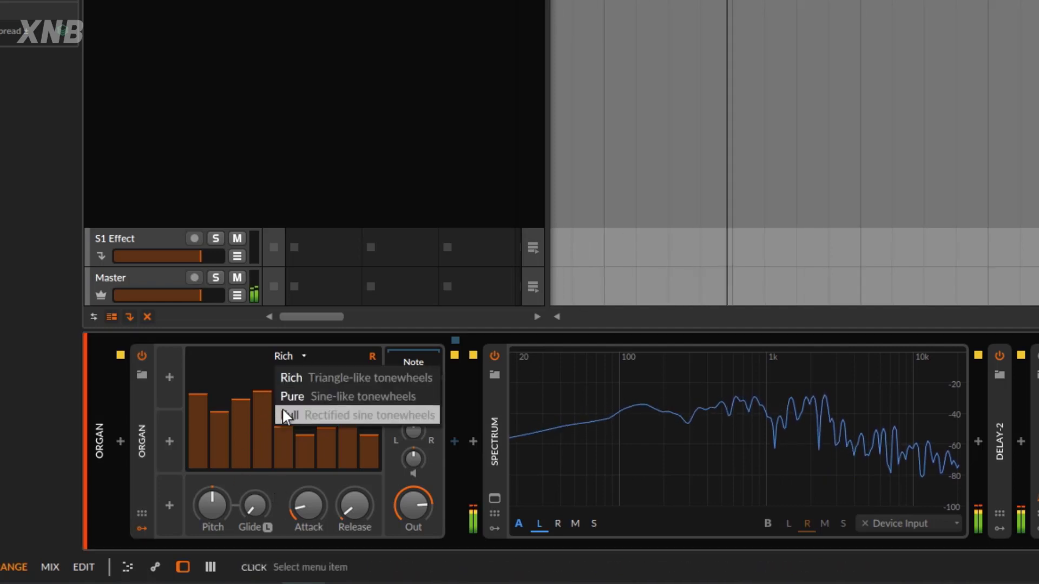
click(349, 92)
- Raise the 12th, 15th, 19th and 22nd drawbars by ear, slightly lower the 17th, and stop playback
drag(330, 466, 353, 416)
click(283, 428)
drag(283, 419, 282, 400)
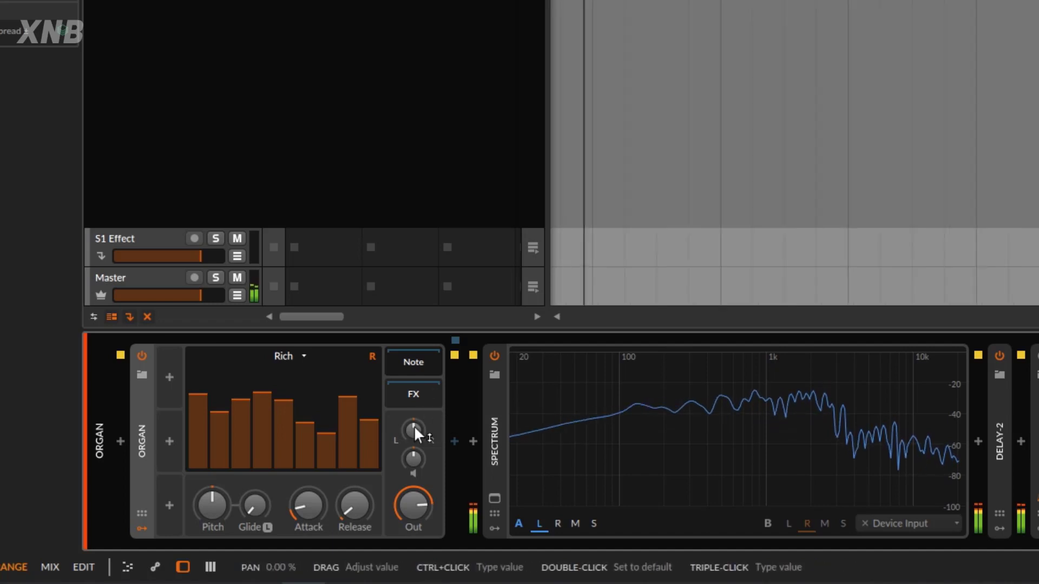
key(space)
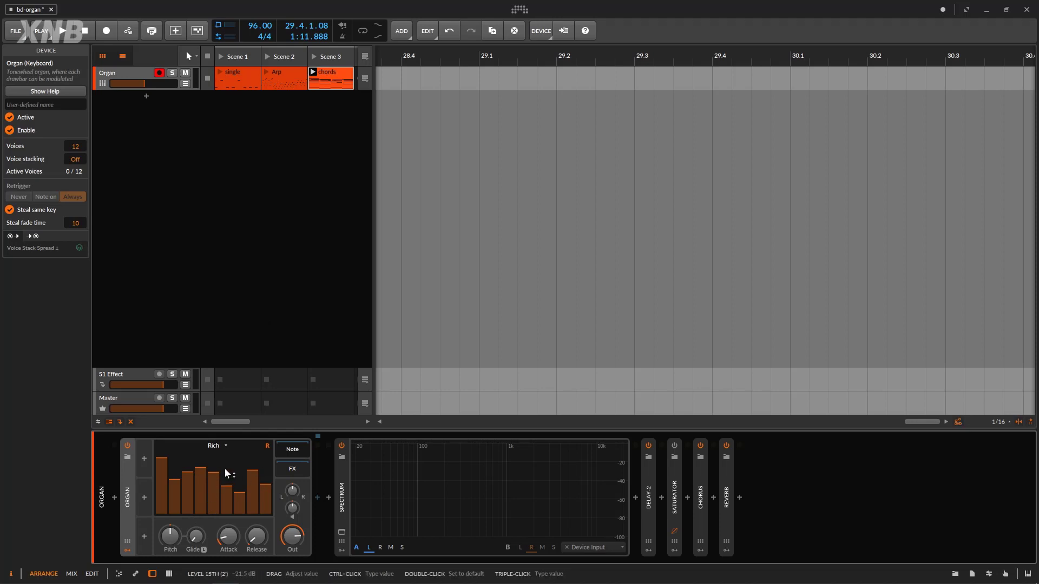
- Open the Organ device's help page, review its parameter descriptions and close it
right_click(133, 473)
click(174, 575)
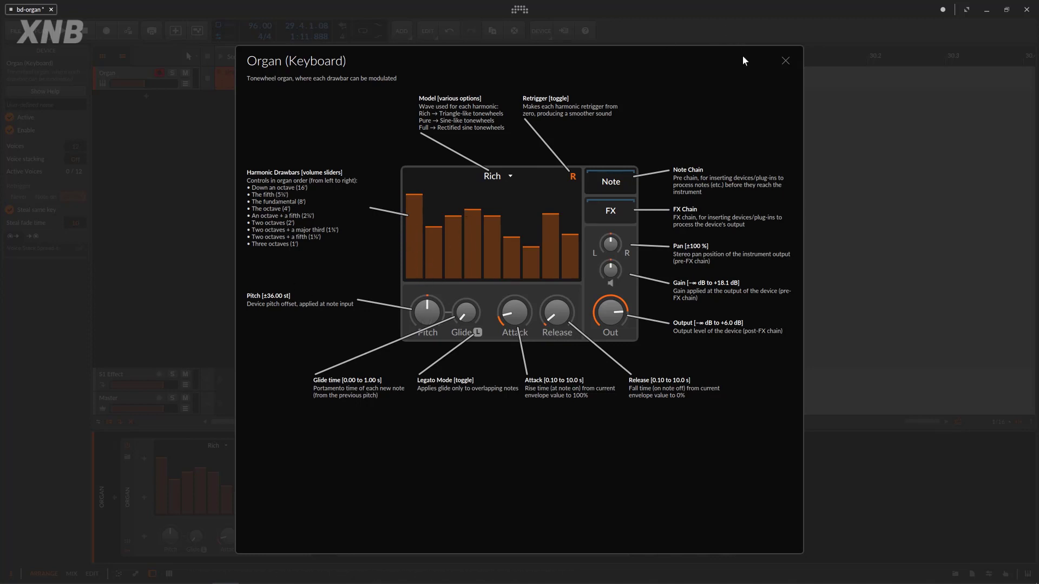
click(785, 60)
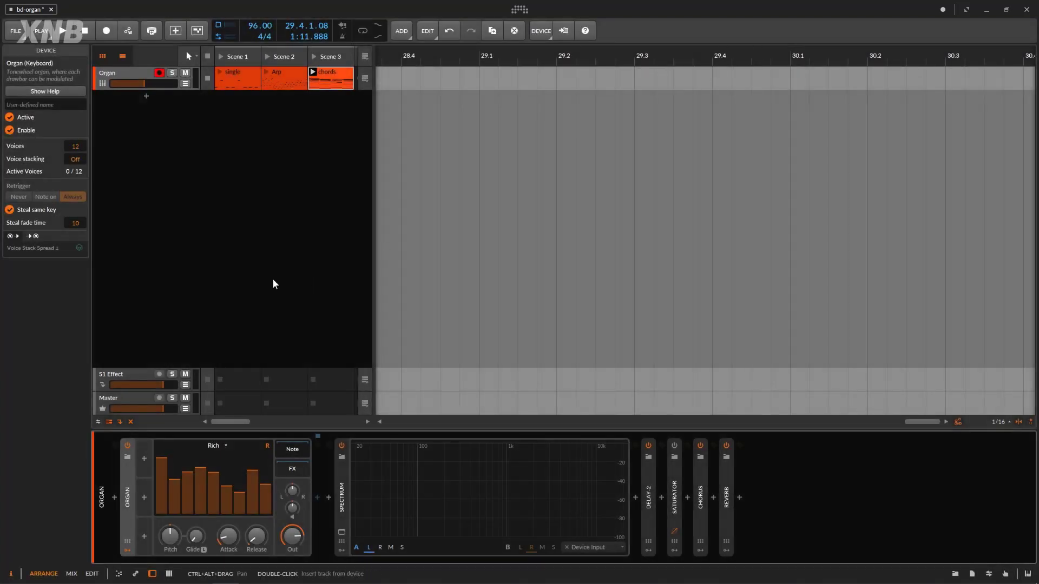